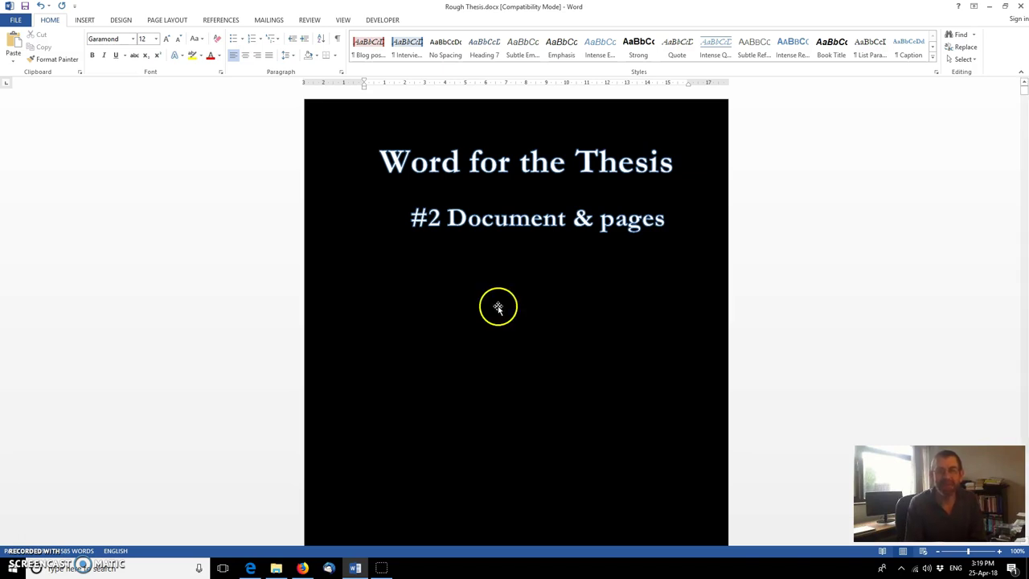
Step: Show the navigation pane and expand the "1 #TheRoughGuide" heading to list its subheadings
click(341, 19)
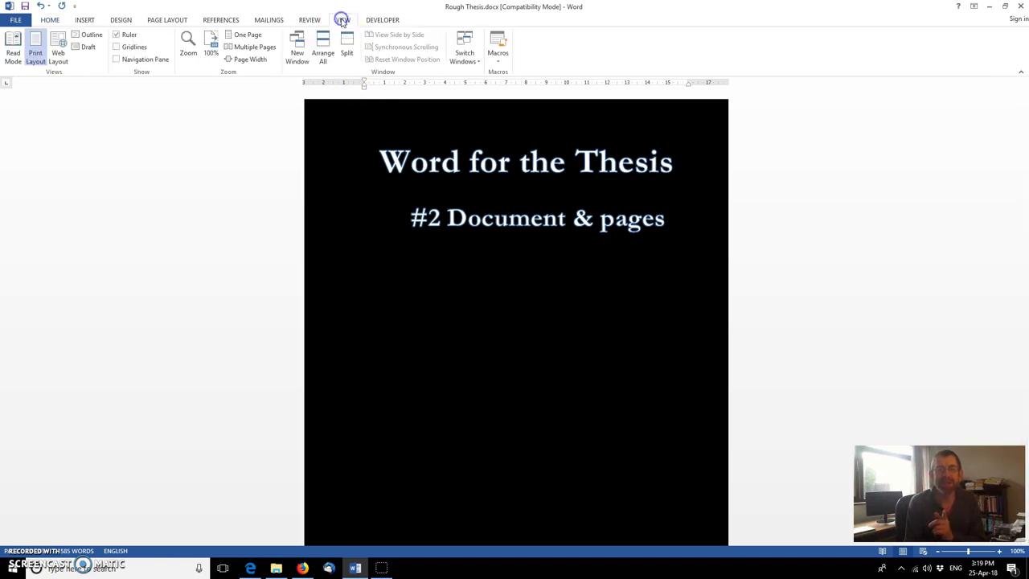
click(116, 59)
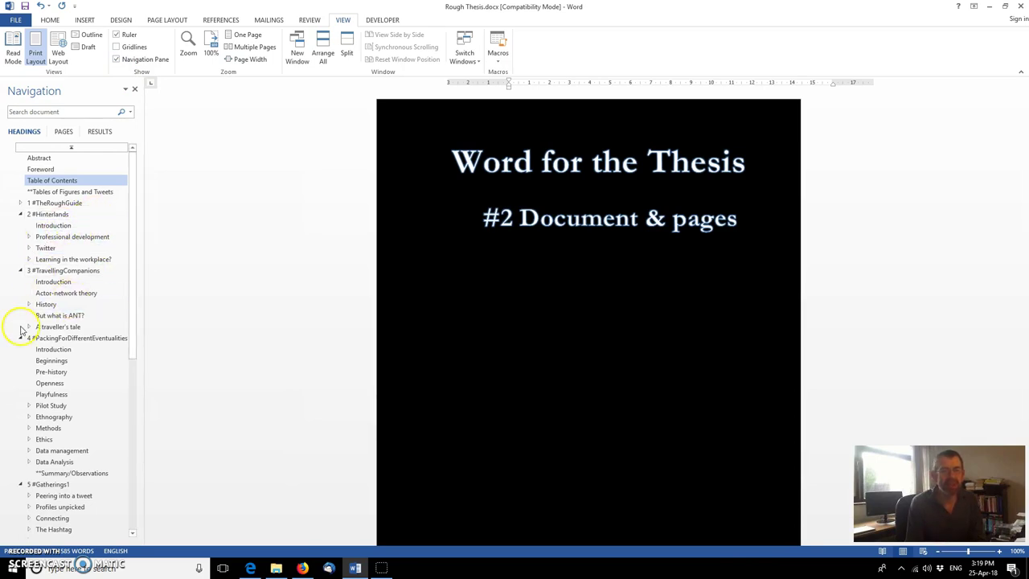
click(20, 204)
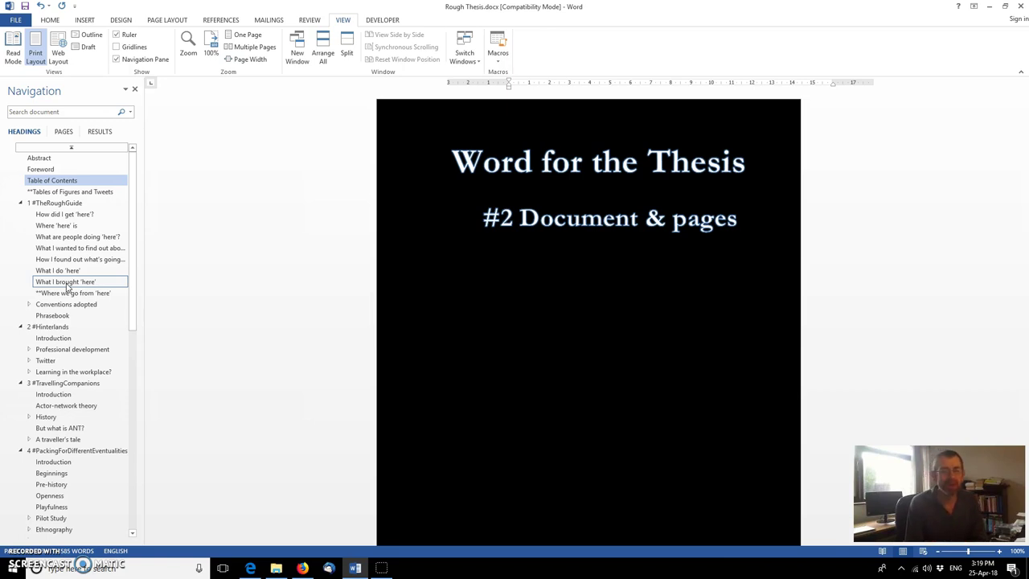
Step: Jump between headings to "But what is ANT?" and examine how its text runs across the page break
click(61, 238)
click(52, 293)
click(50, 428)
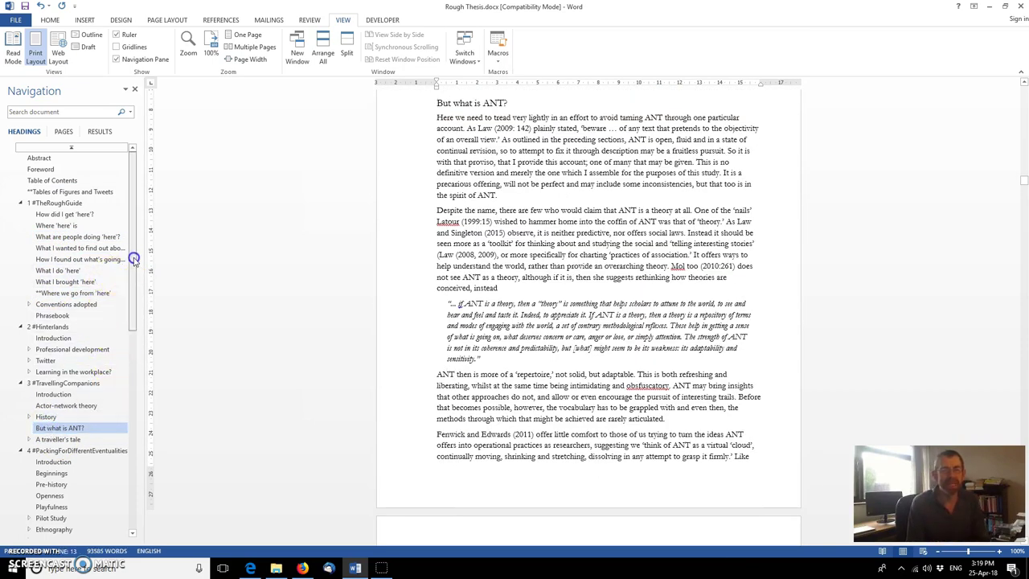
scroll(567, 341, down, 2)
scroll(566, 342, down, 2)
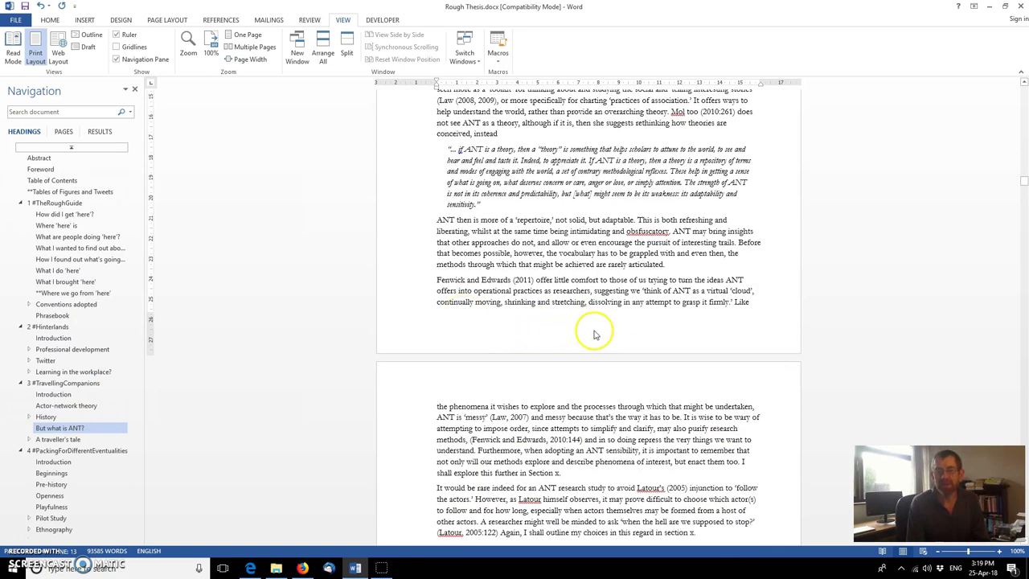
scroll(589, 355, down, 3)
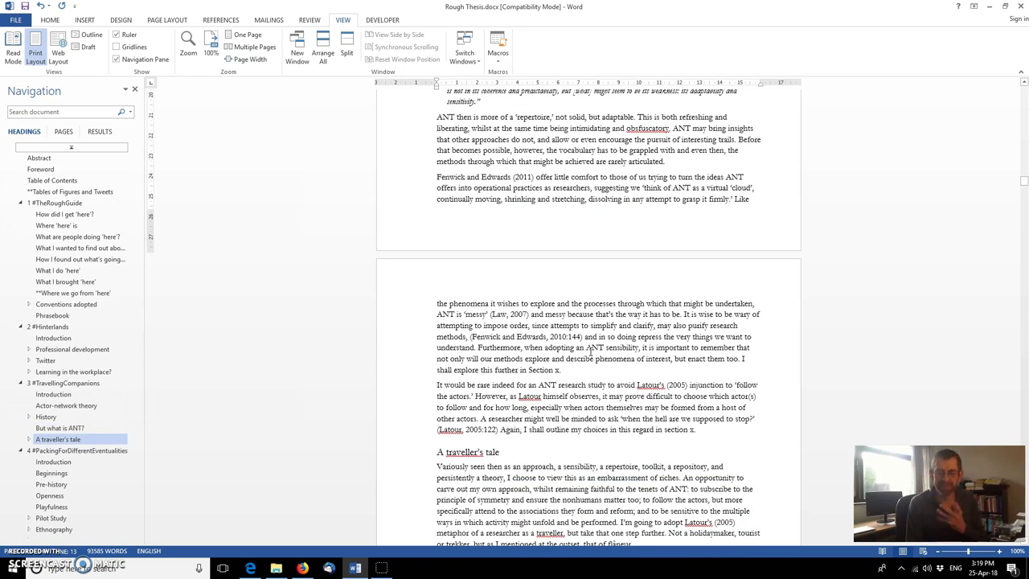
click(586, 352)
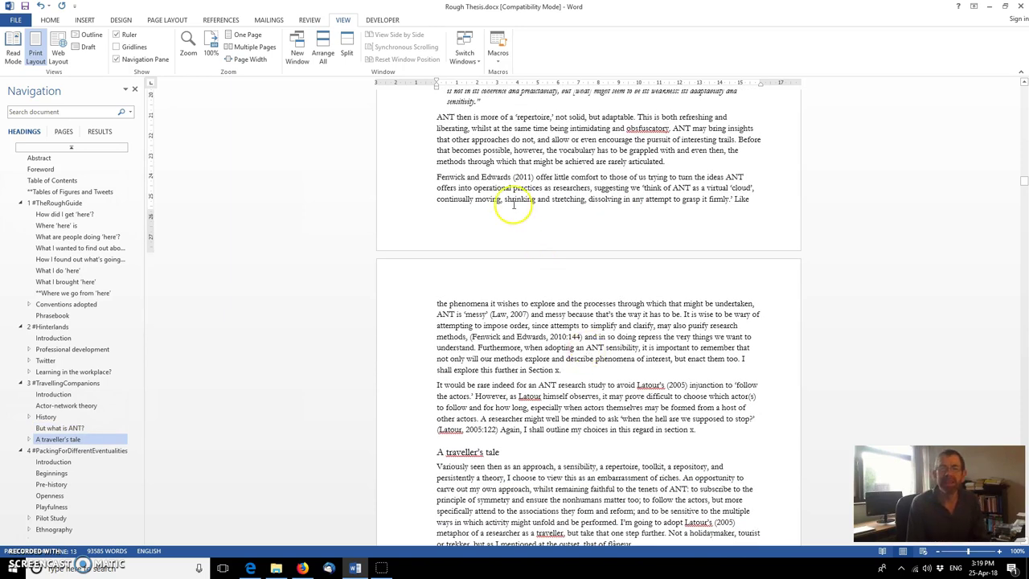
scroll(514, 205, up, 9)
scroll(513, 205, up, 1)
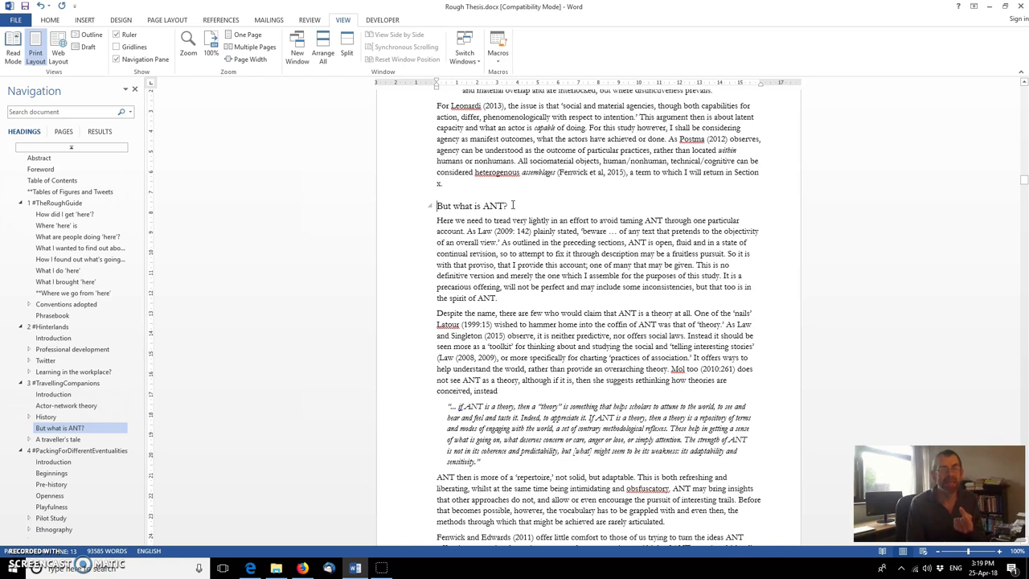
click(512, 213)
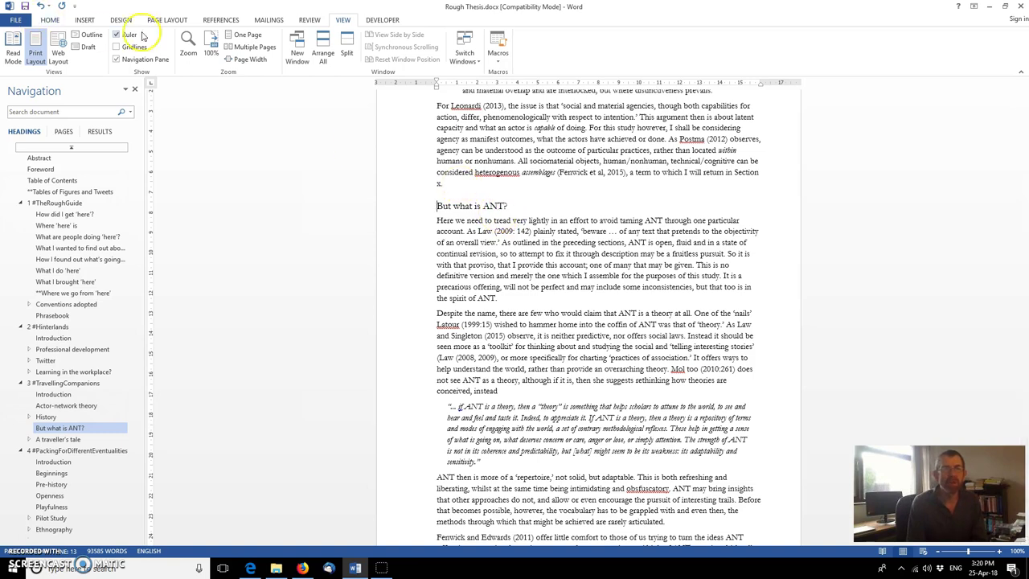
Step: Go to the Abstract section and open the custom margins settings, placing the dialog clear of the page text
click(46, 21)
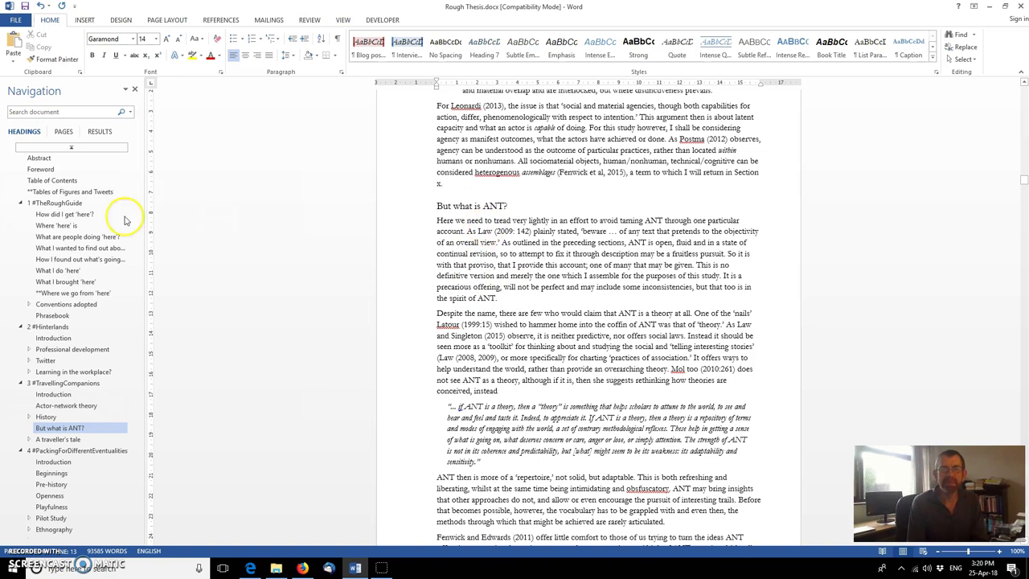
click(63, 161)
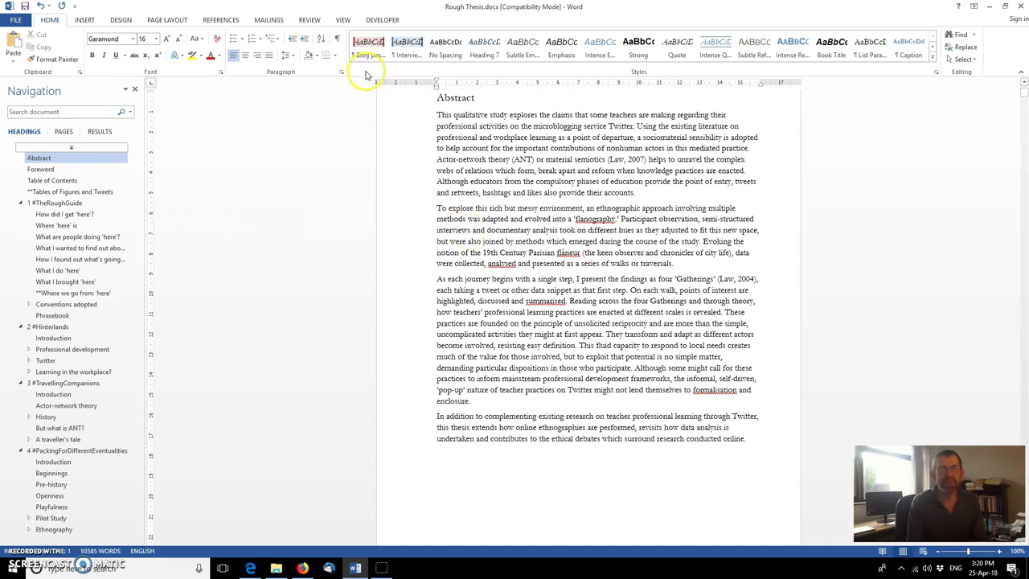
click(167, 20)
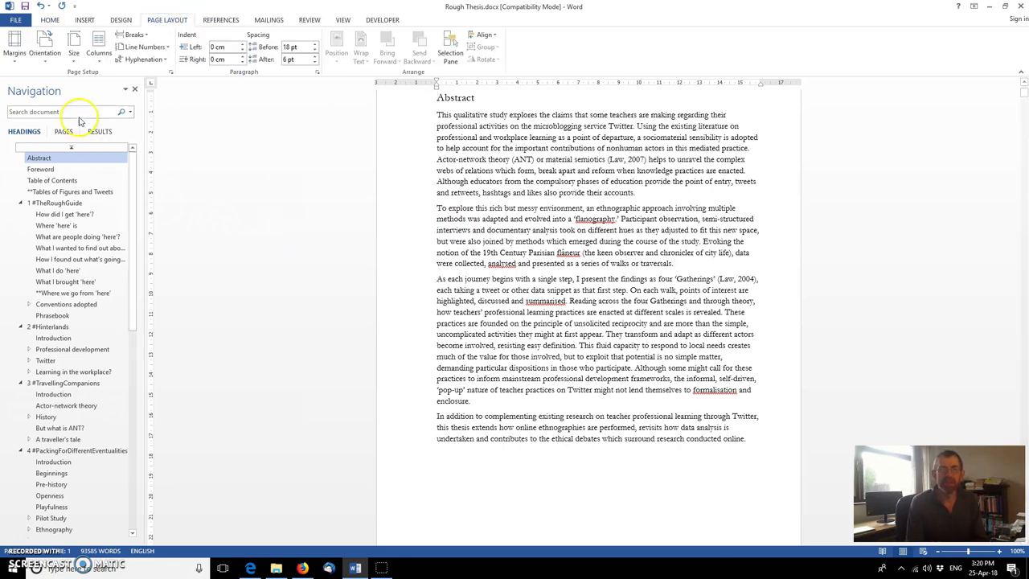
click(13, 58)
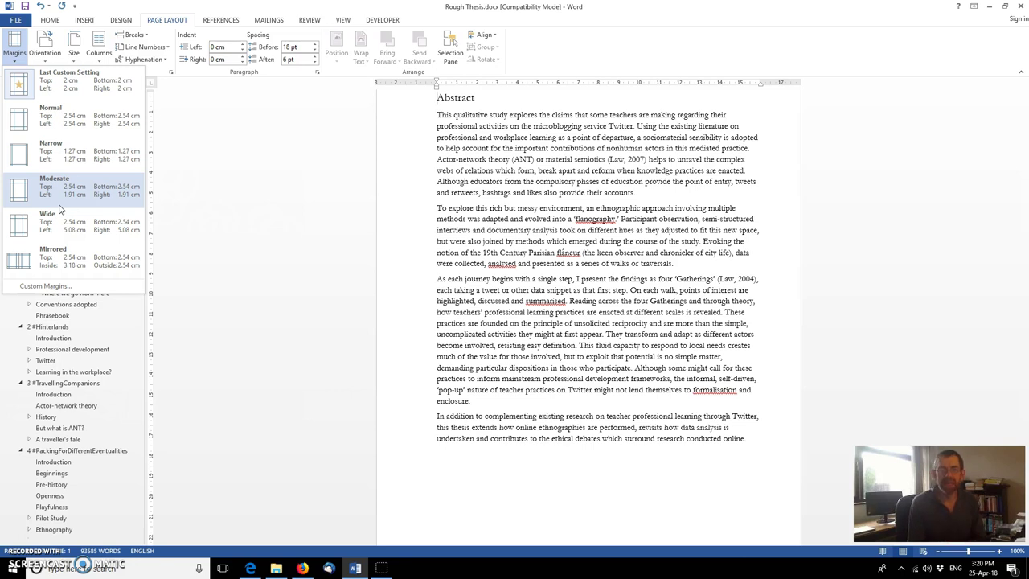
click(63, 286)
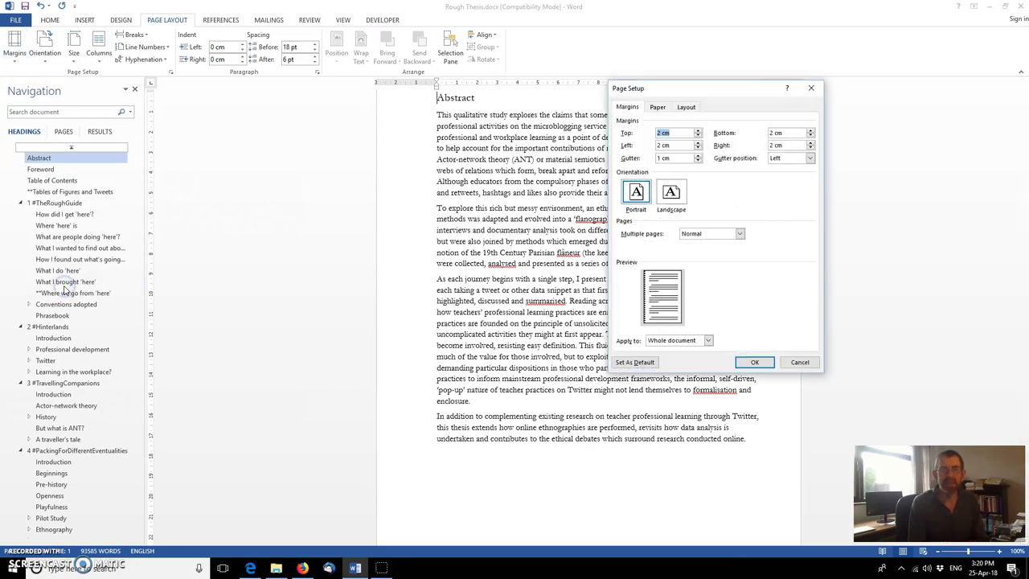
click(677, 87)
drag(677, 87, 246, 123)
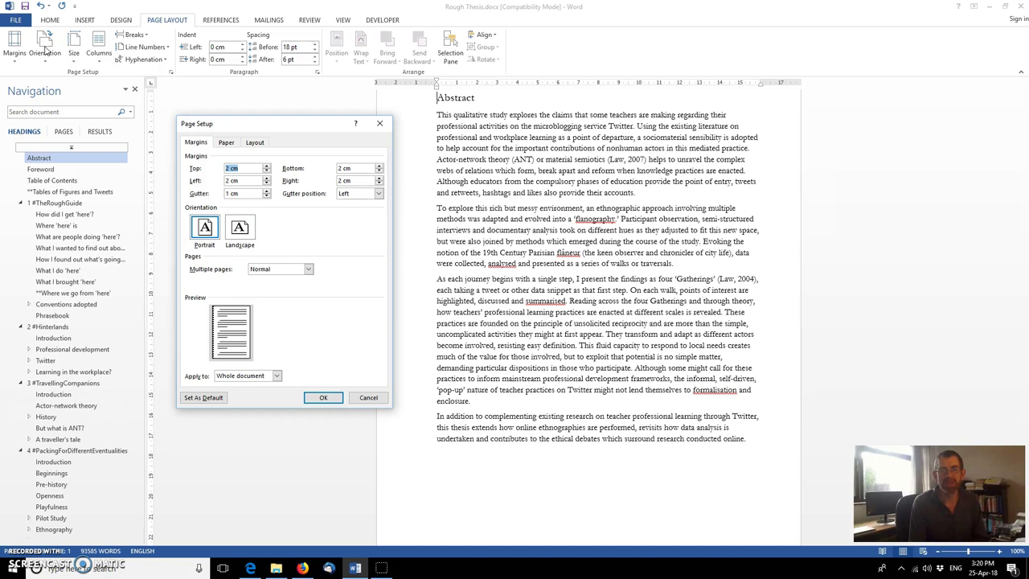
Step: Examine the multiple-pages layouts and the scope options for applying the page setup, including This point forward, and dismiss the settings
click(253, 233)
click(308, 270)
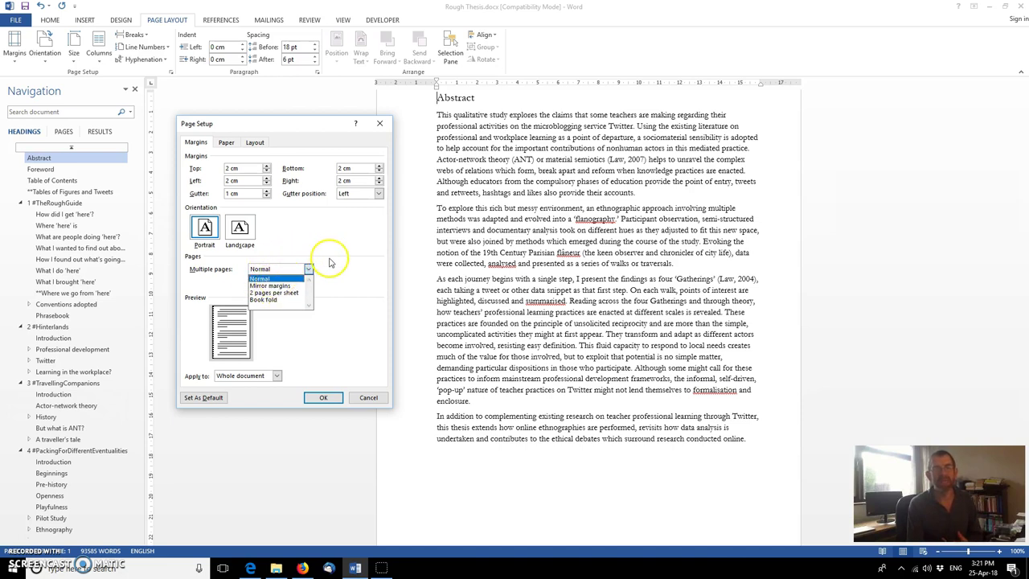
click(289, 278)
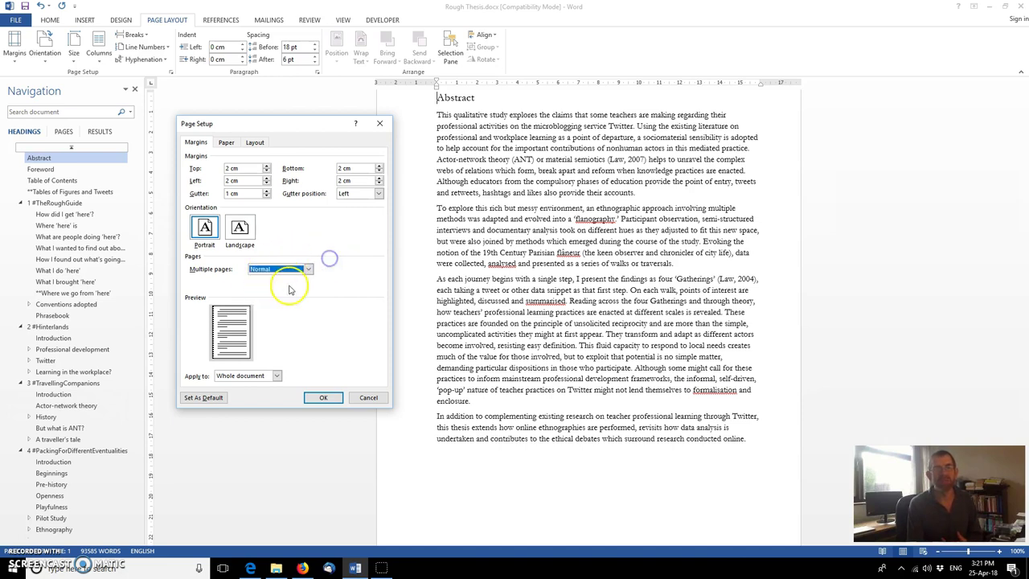
click(278, 376)
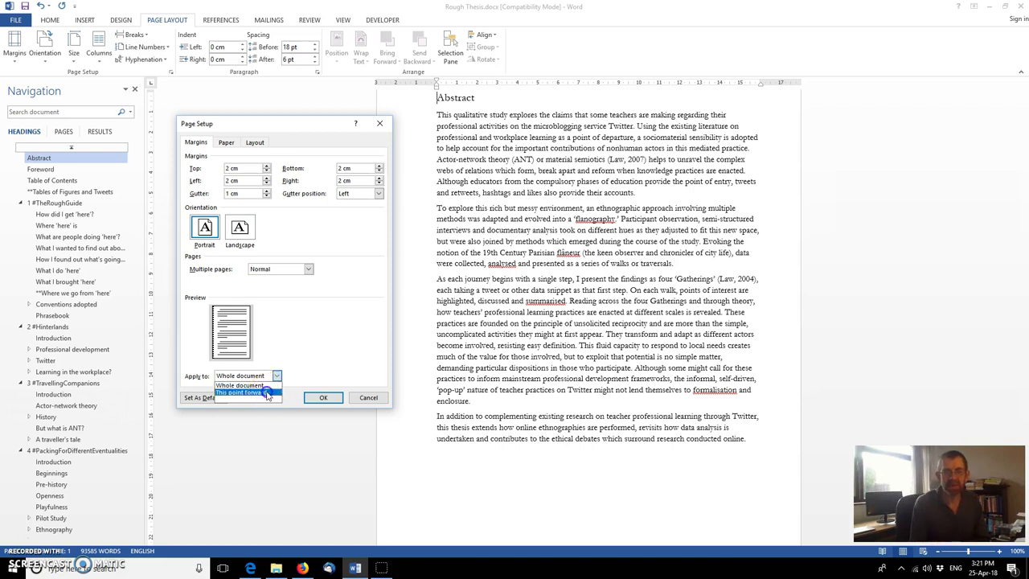
click(259, 392)
click(276, 375)
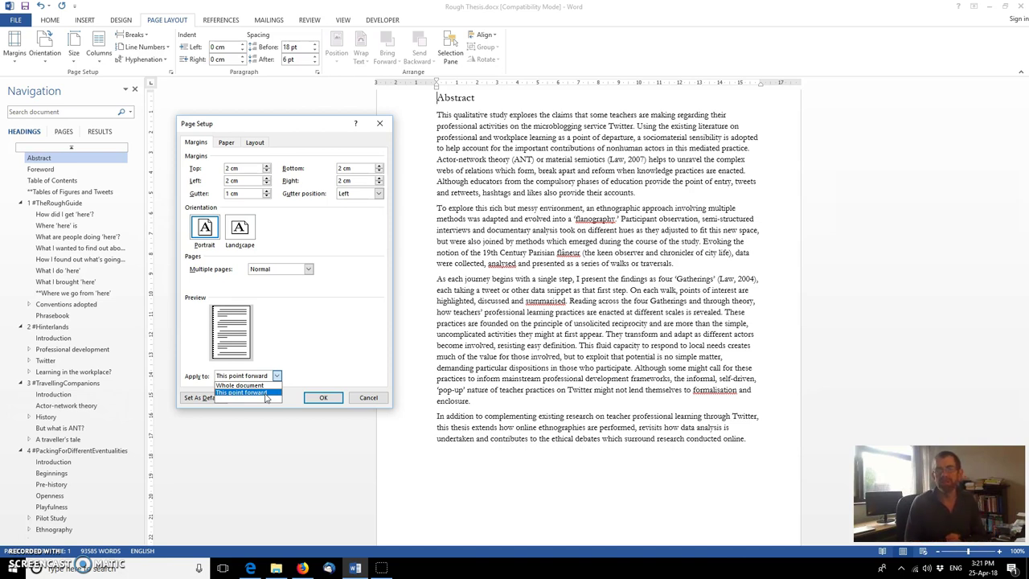
click(363, 398)
Step: Set the gutter margin to 0 for the whole document using custom margins
click(511, 306)
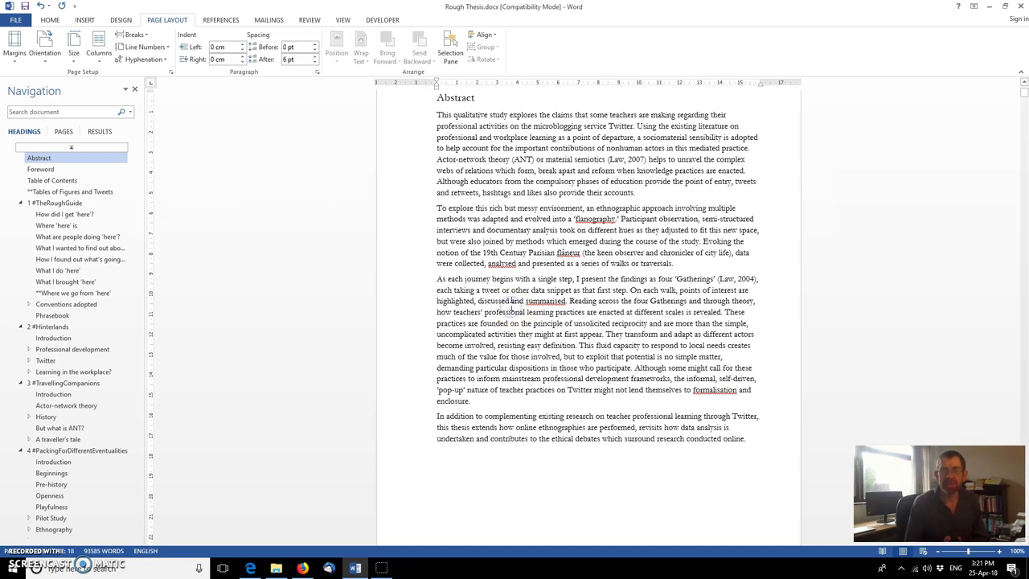
click(306, 239)
click(10, 63)
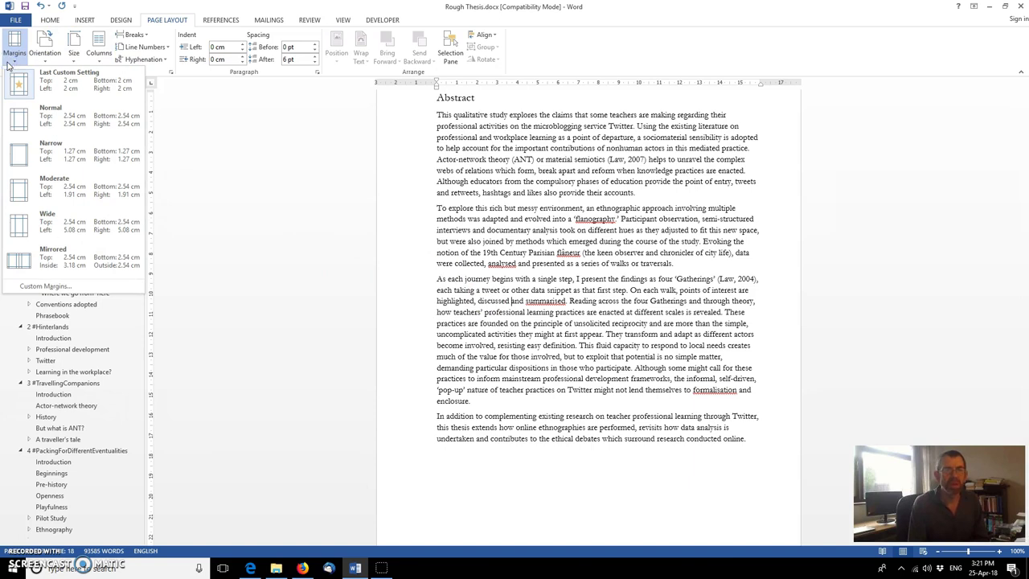
click(83, 286)
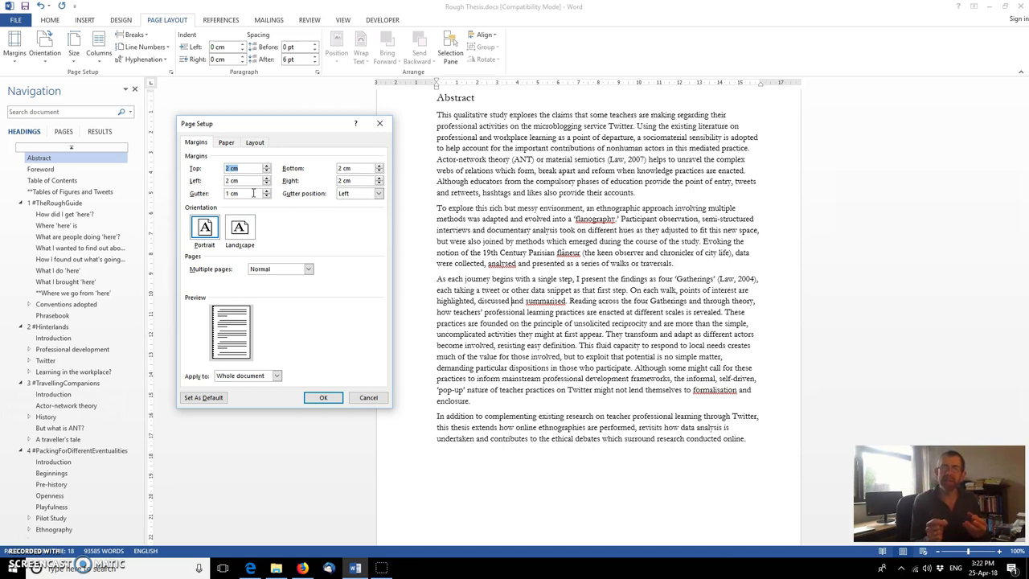
click(233, 193)
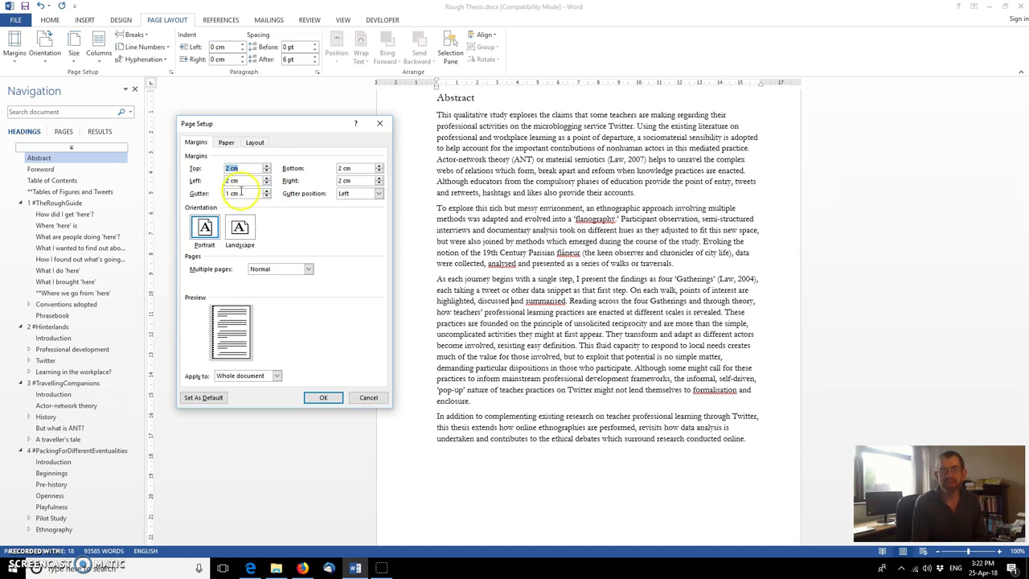
drag(238, 192, 206, 194)
text(0)
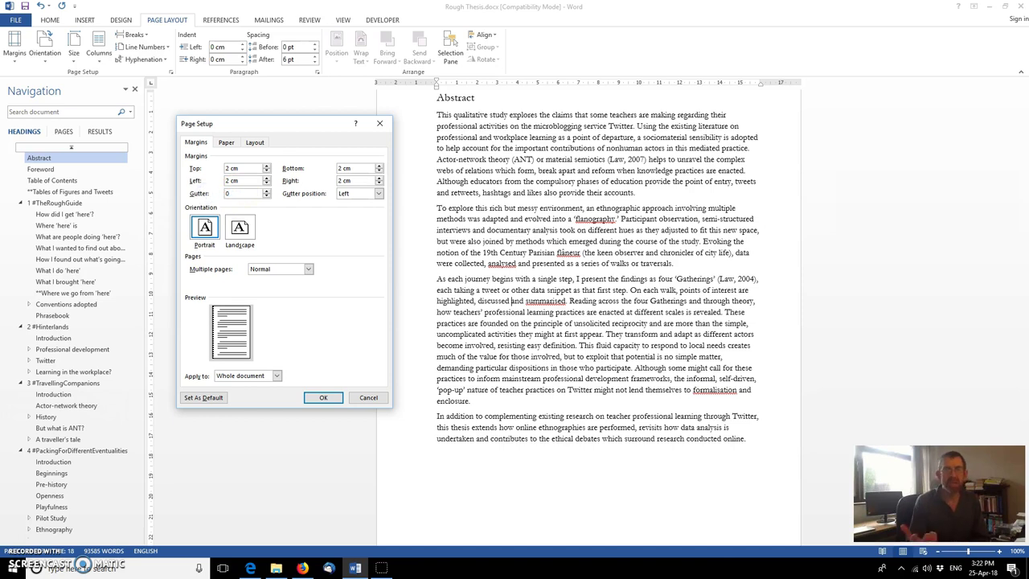
click(312, 390)
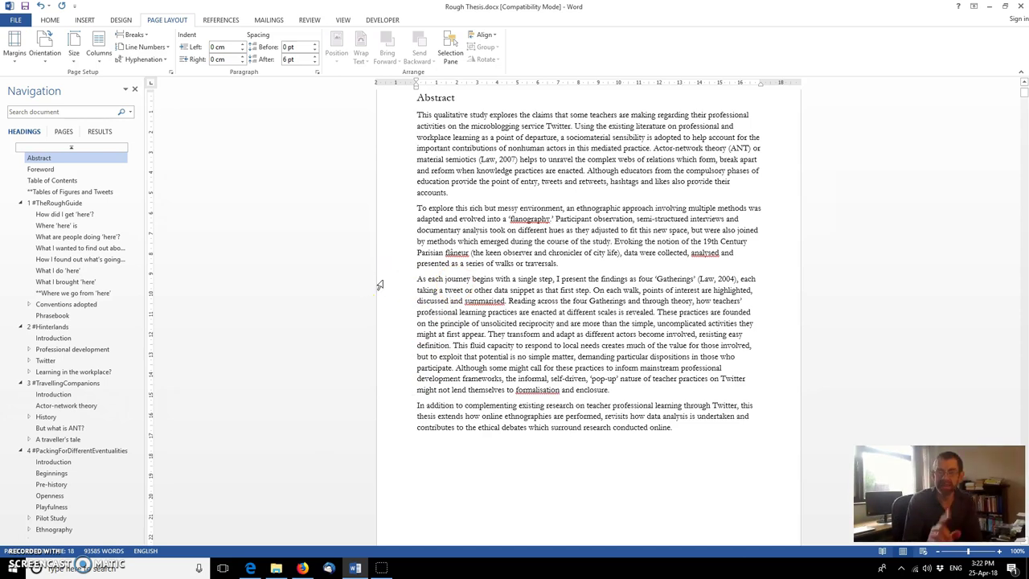
click(24, 222)
click(25, 86)
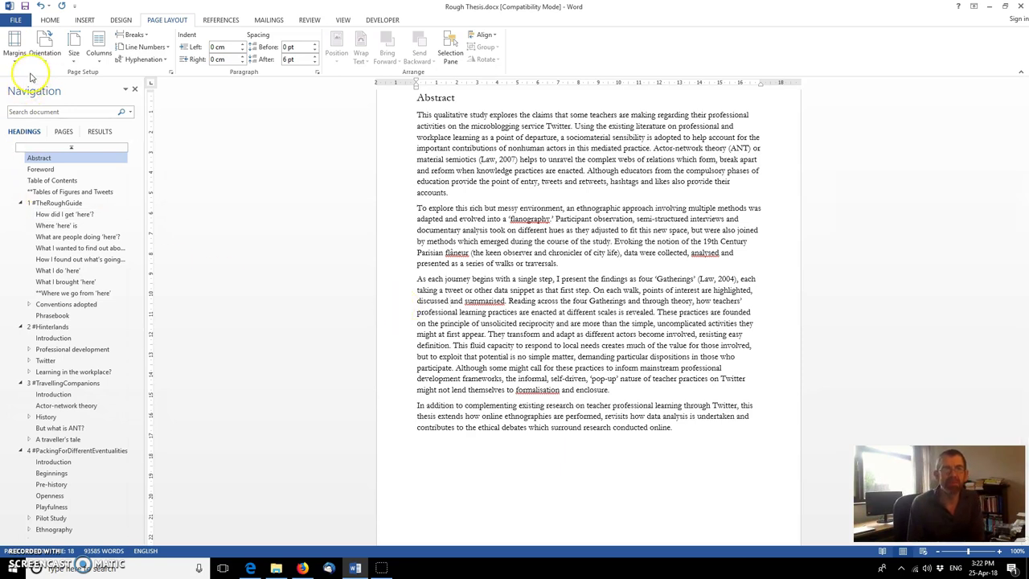
click(102, 63)
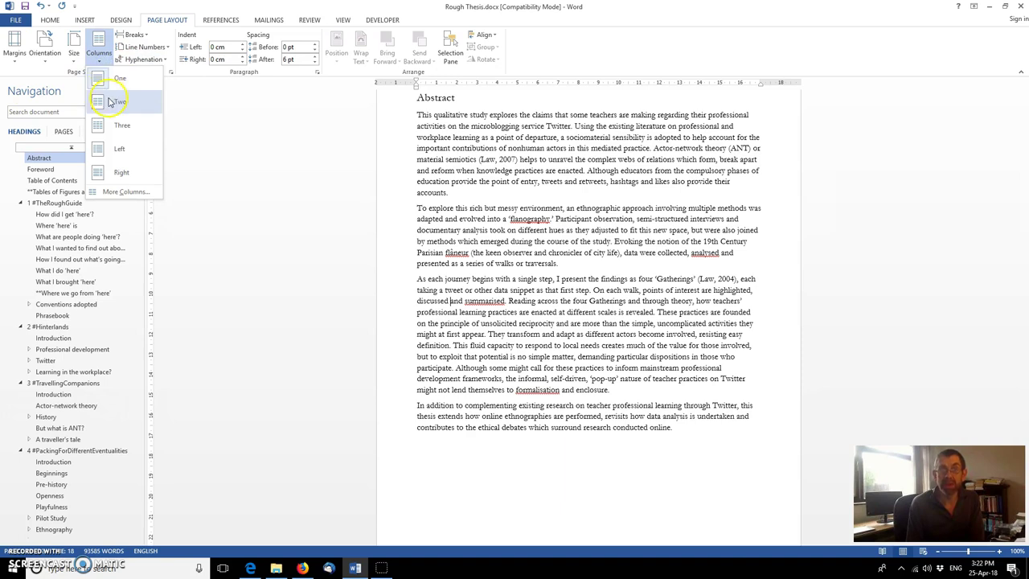
click(102, 62)
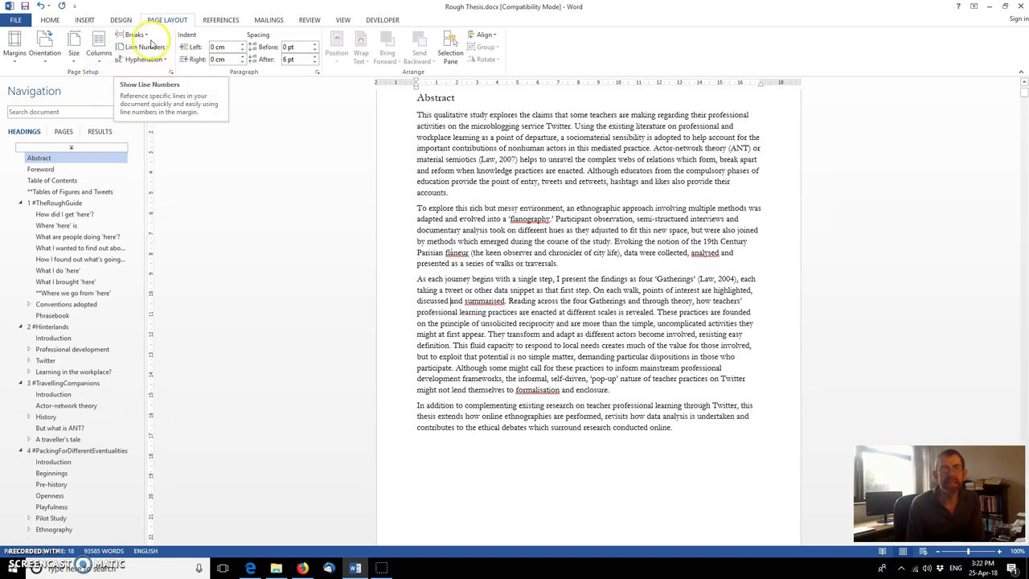
click(143, 36)
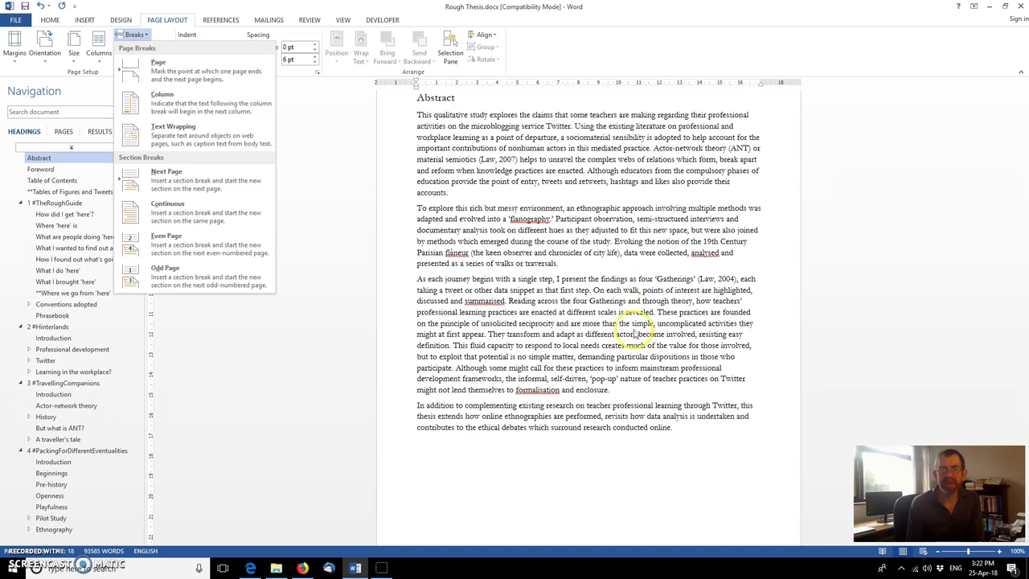
click(86, 156)
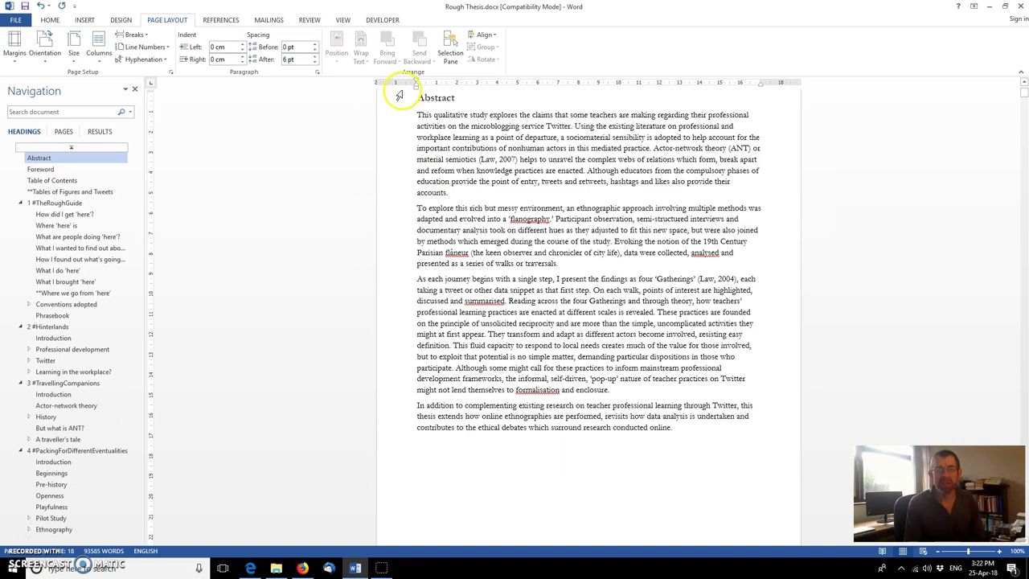
Step: Add blank paragraphs after the Abstract until a new page starts and enter "Ack" there
scroll(664, 402, down, 3)
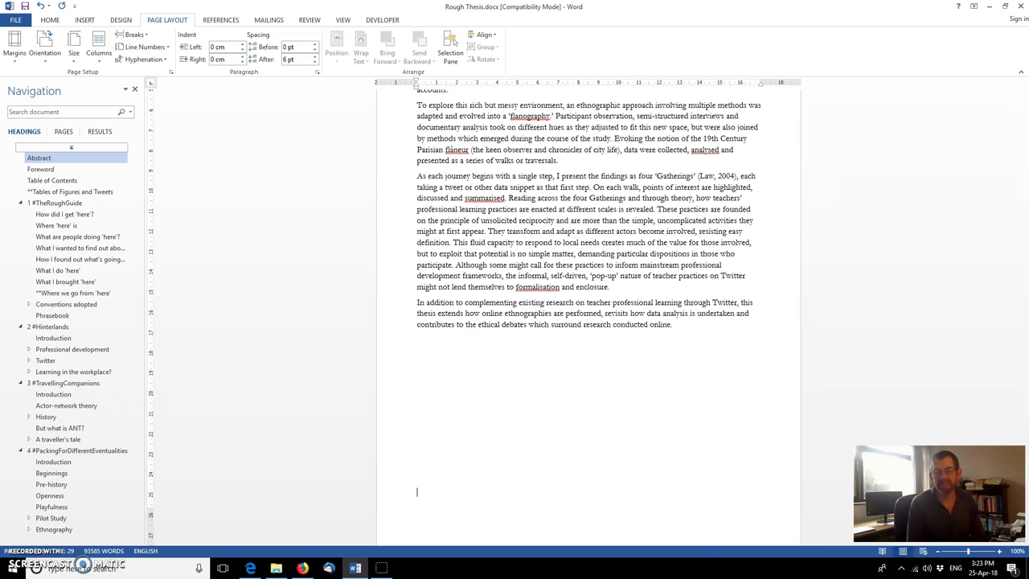
key(Return)
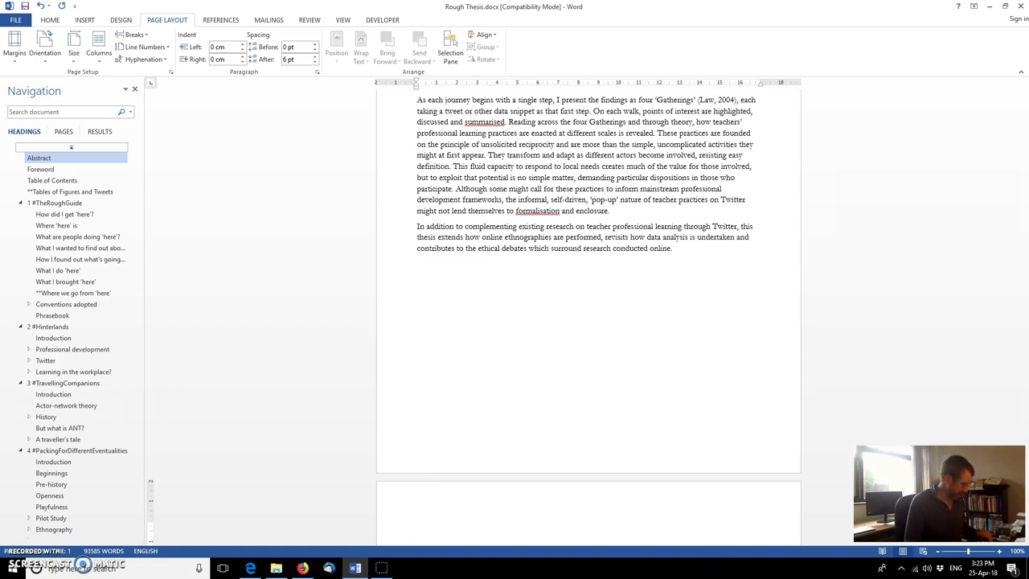
text(Ack)
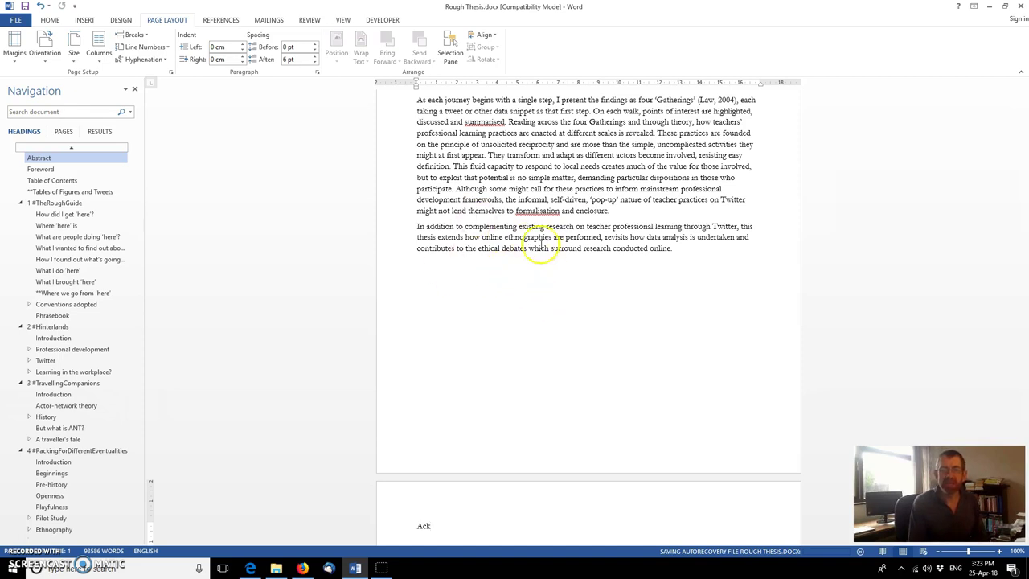
Step: Delete the Abstract's last paragraph, beginning "In addition to complementing existing research"
drag(675, 251, 393, 227)
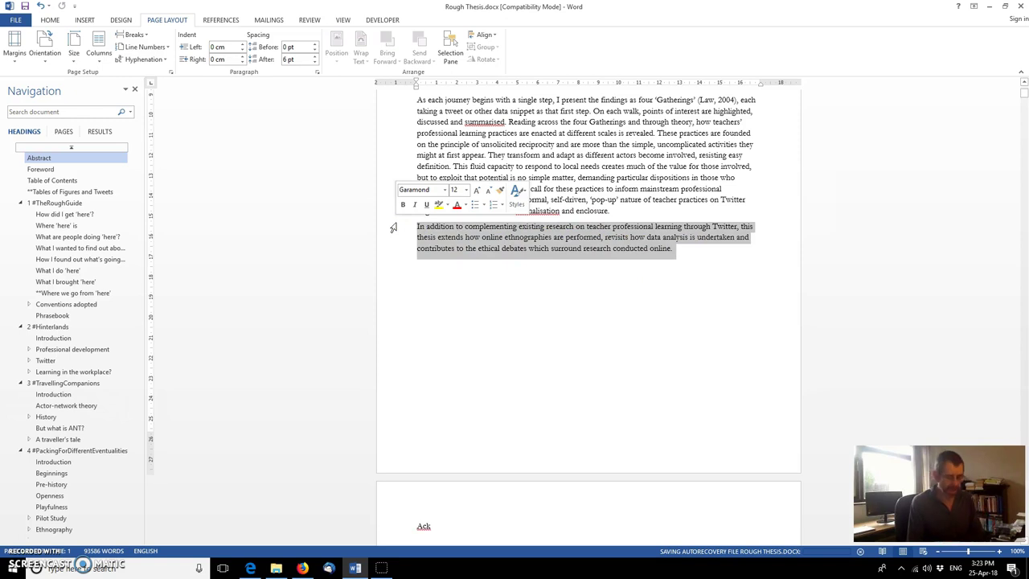
key(Delete)
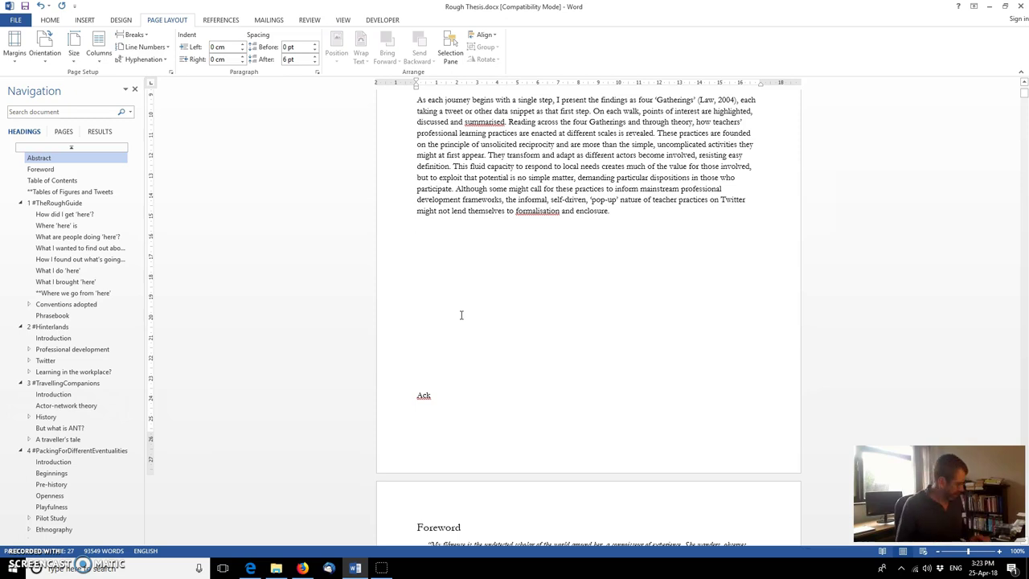
Step: Undo the deletion of the Abstract's last paragraph and the blank paragraphs with "Ack", keeping the 0 gutter
key(ctrl+z)
key(Right)
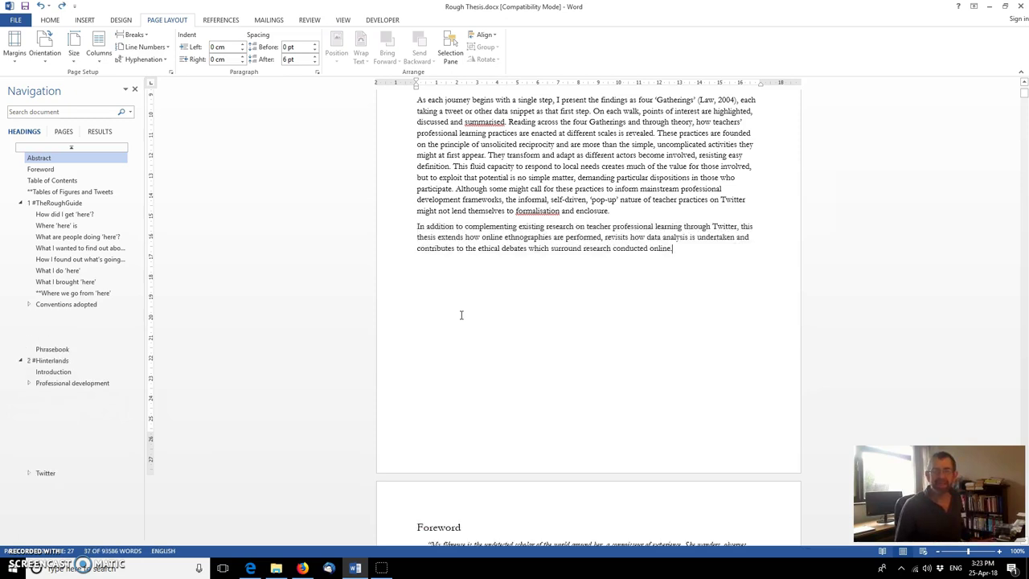
key(ctrl+z)
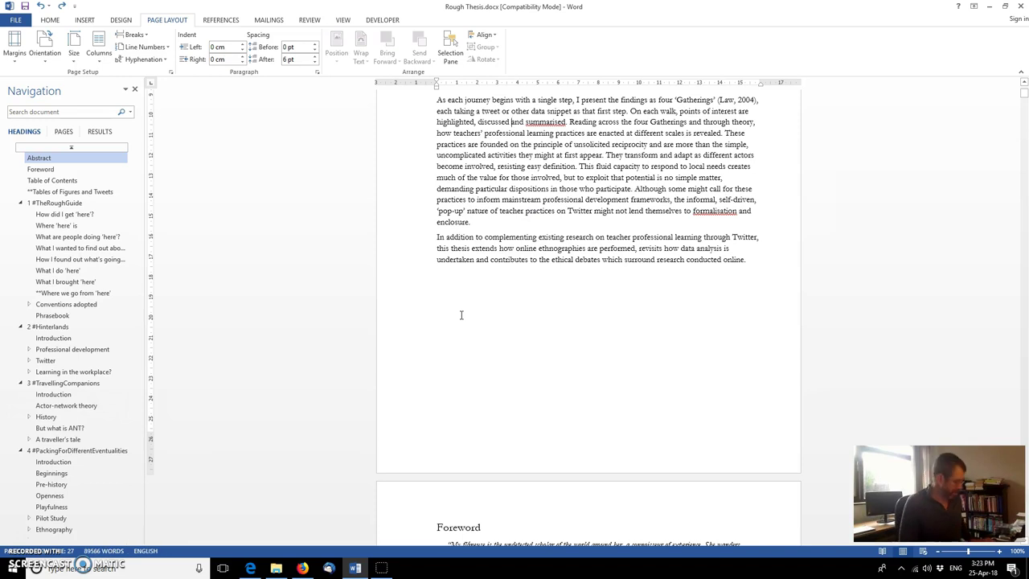
key(ctrl+z)
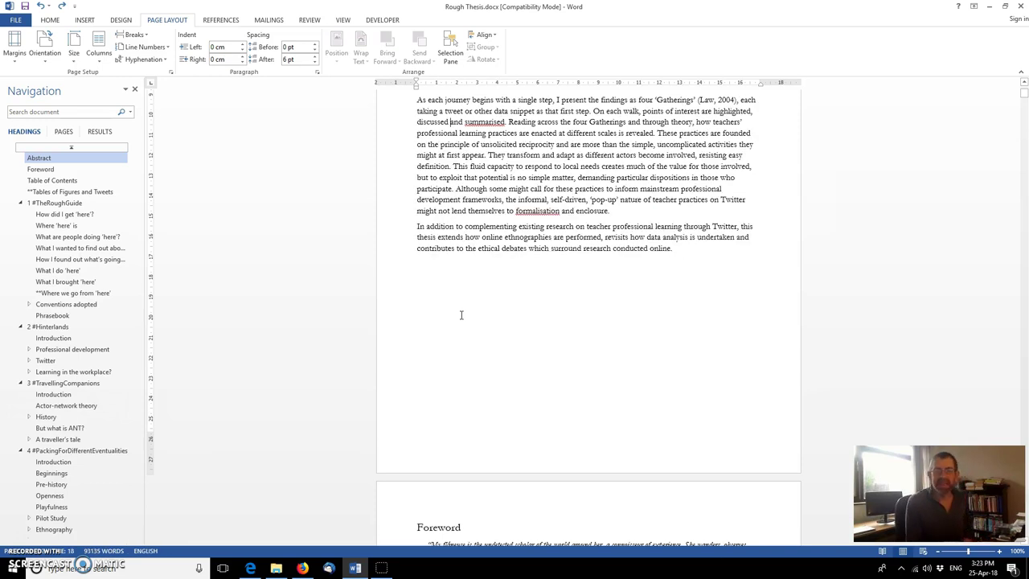
Step: Insert a page break in the blank line after the Abstract's last paragraph
click(462, 315)
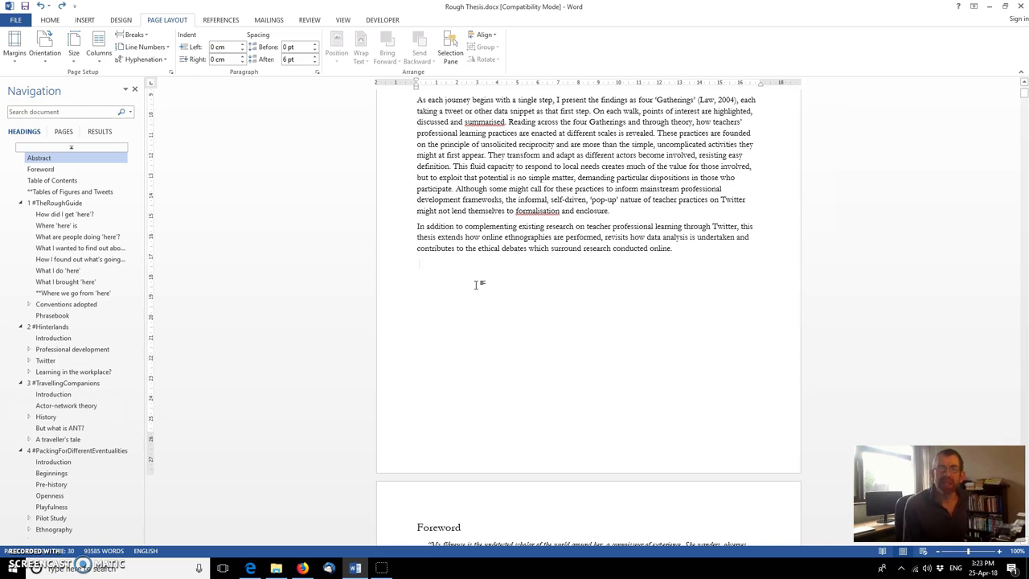
click(401, 253)
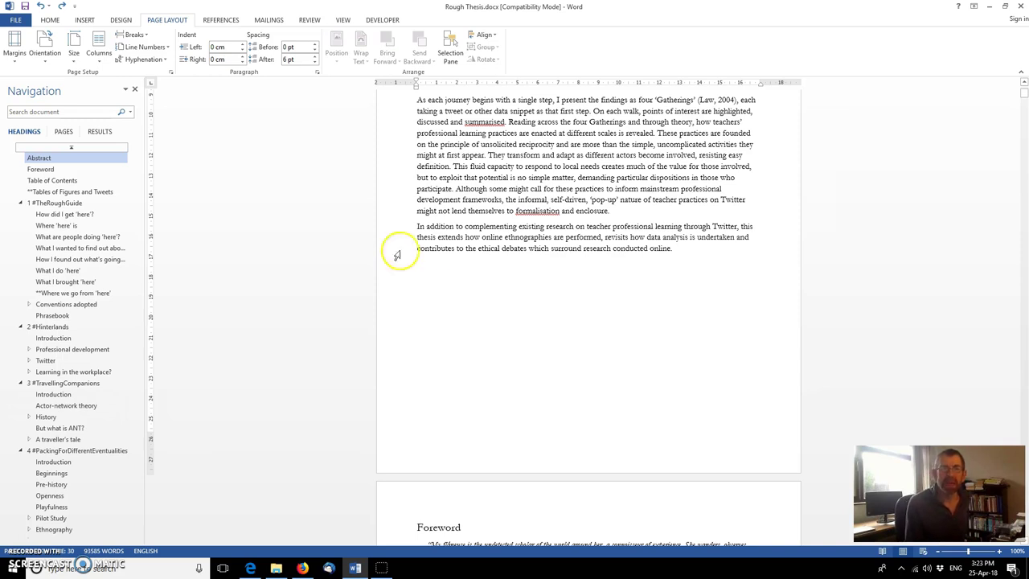
click(83, 21)
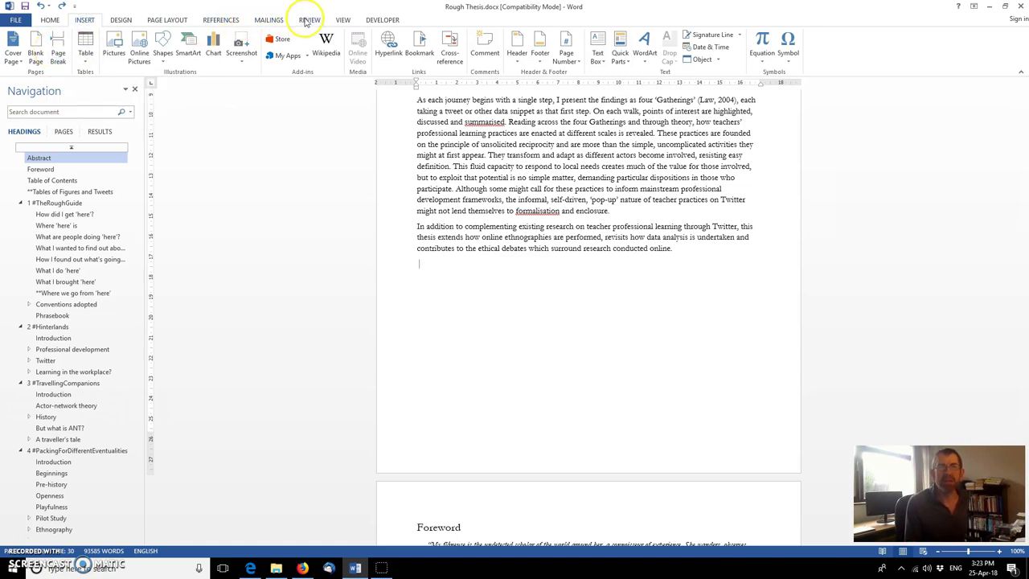
click(164, 19)
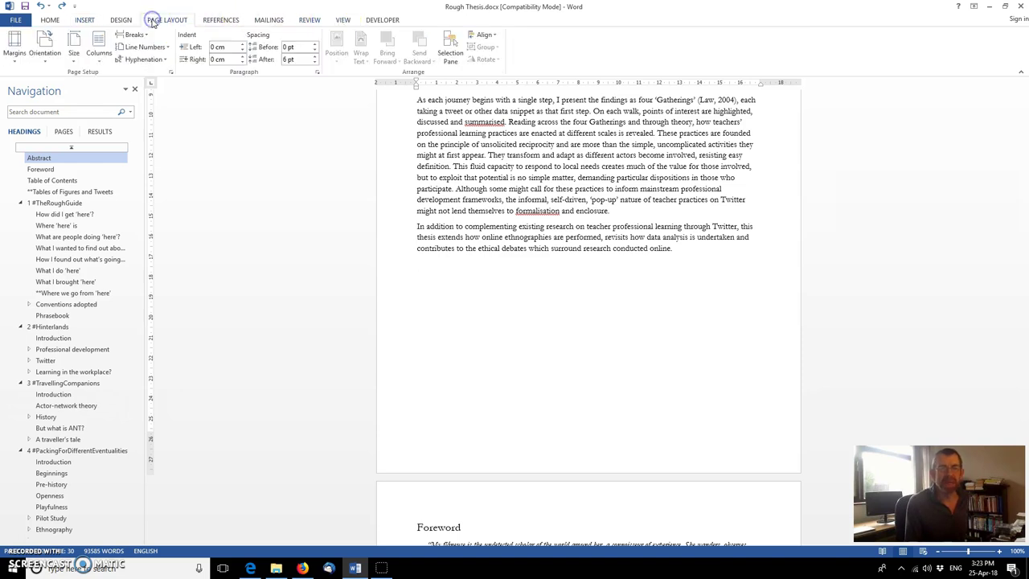
click(133, 35)
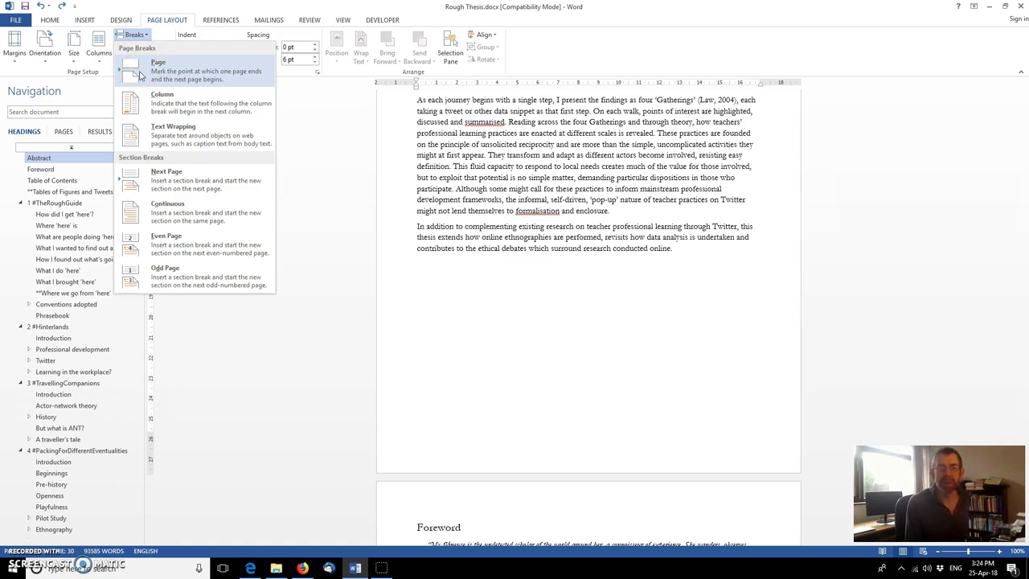
click(139, 75)
Step: Enter "Acknow" at the start of the new page between the Abstract and the Foreword
scroll(440, 413, down, 3)
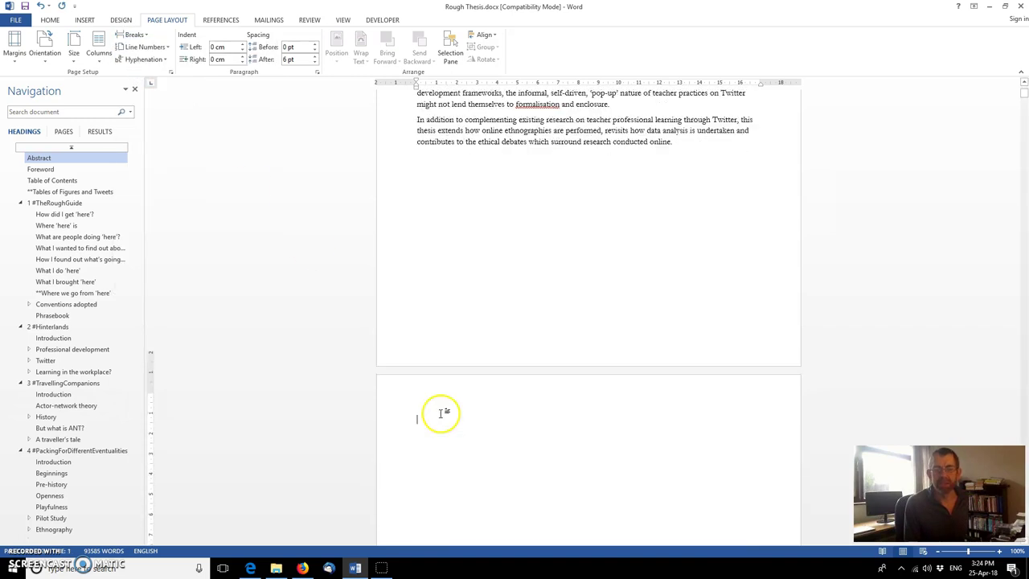
scroll(440, 413, down, 2)
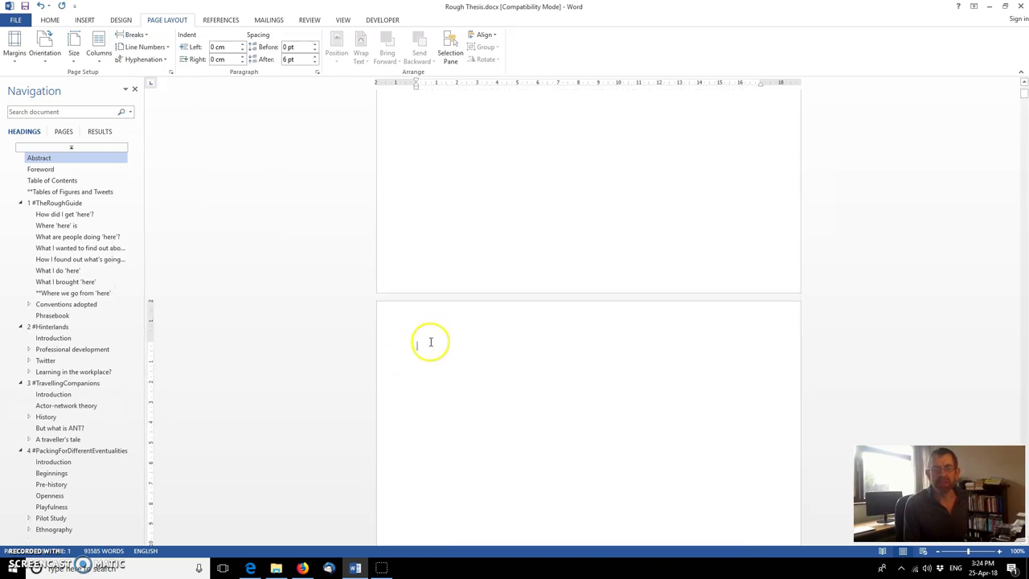
scroll(430, 344, down, 12)
scroll(430, 378, down, 3)
scroll(431, 395, up, 8)
scroll(432, 392, up, 3)
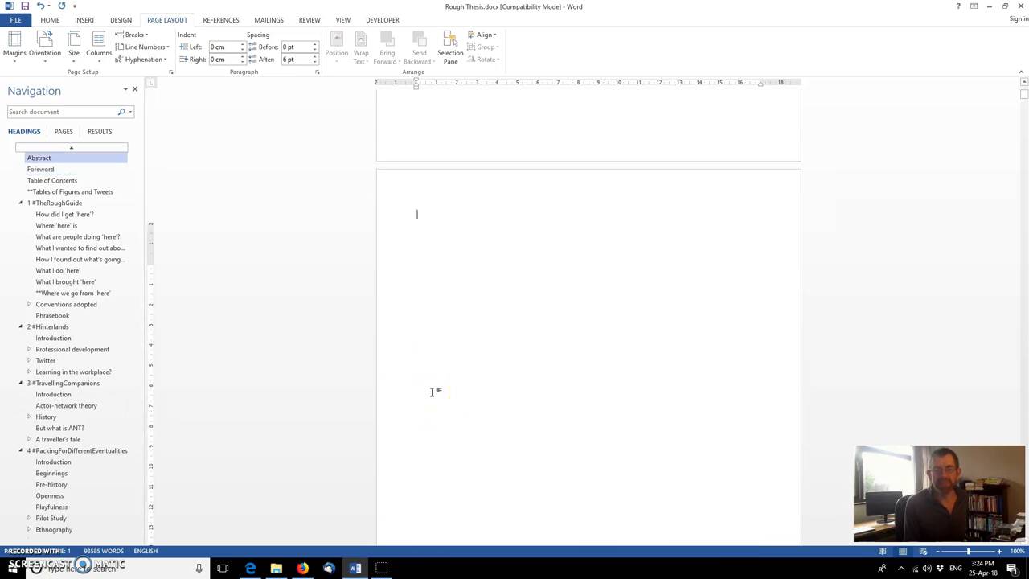
scroll(523, 290, up, 3)
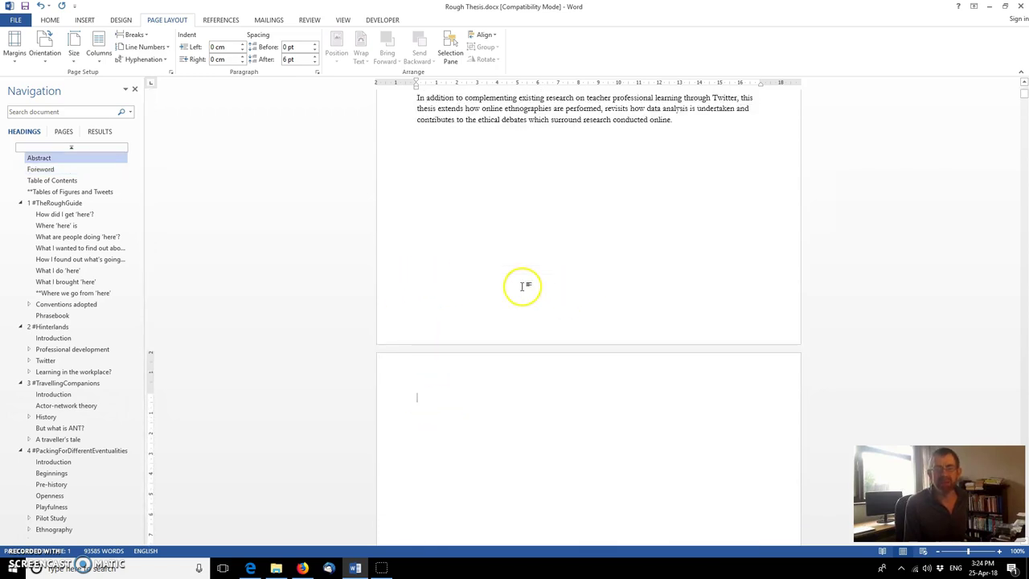
text(Acknow)
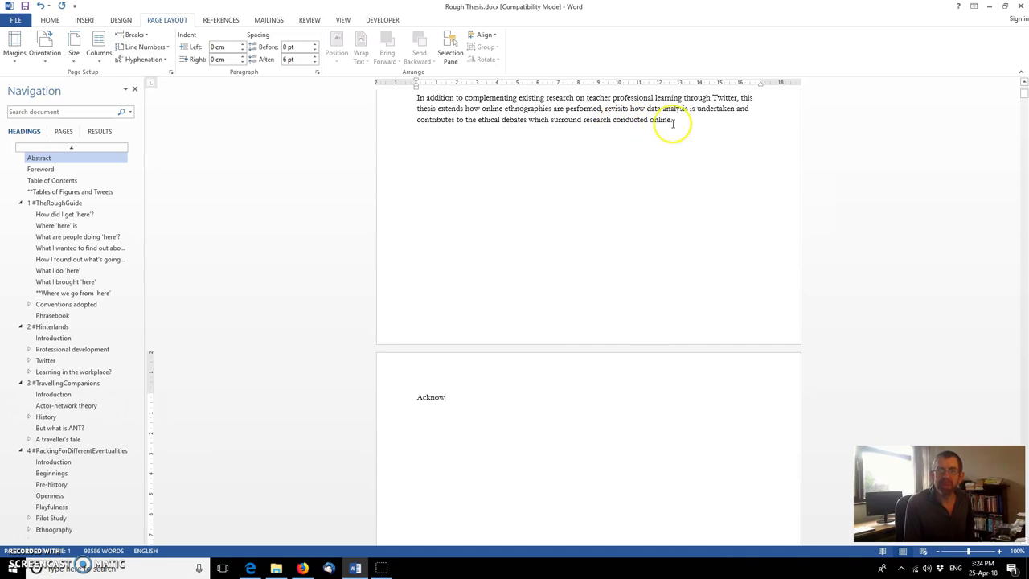
Step: Delete the Abstract's last paragraph, beginning "In addition to complementing existing research", above the page break
drag(679, 120, 404, 97)
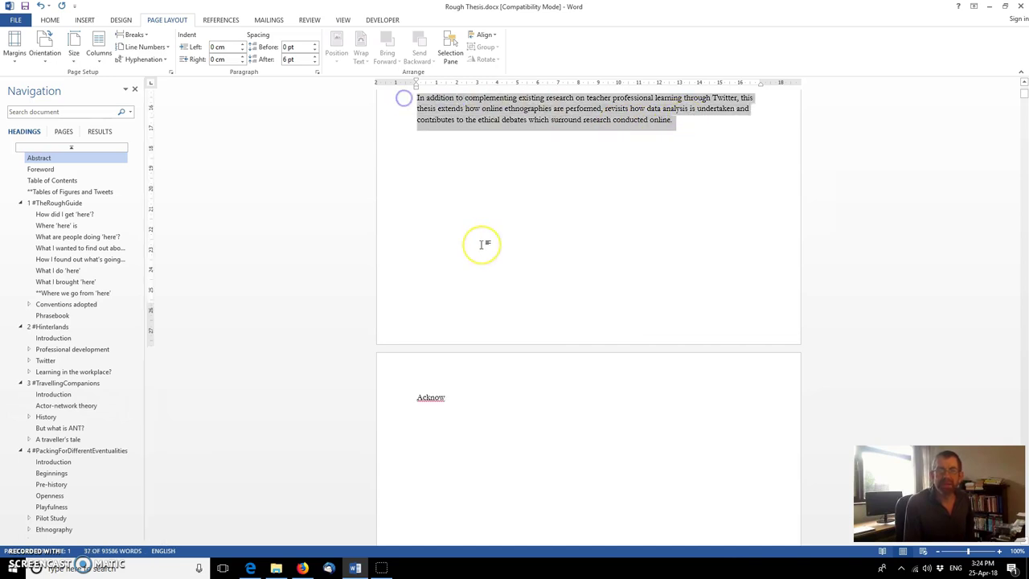
key(Delete)
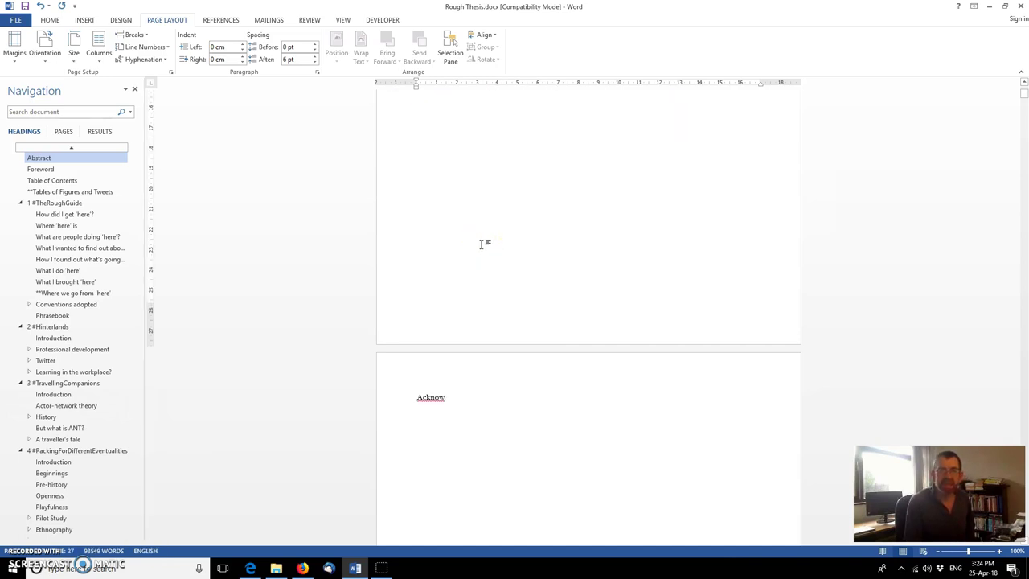
scroll(461, 221, up, 2)
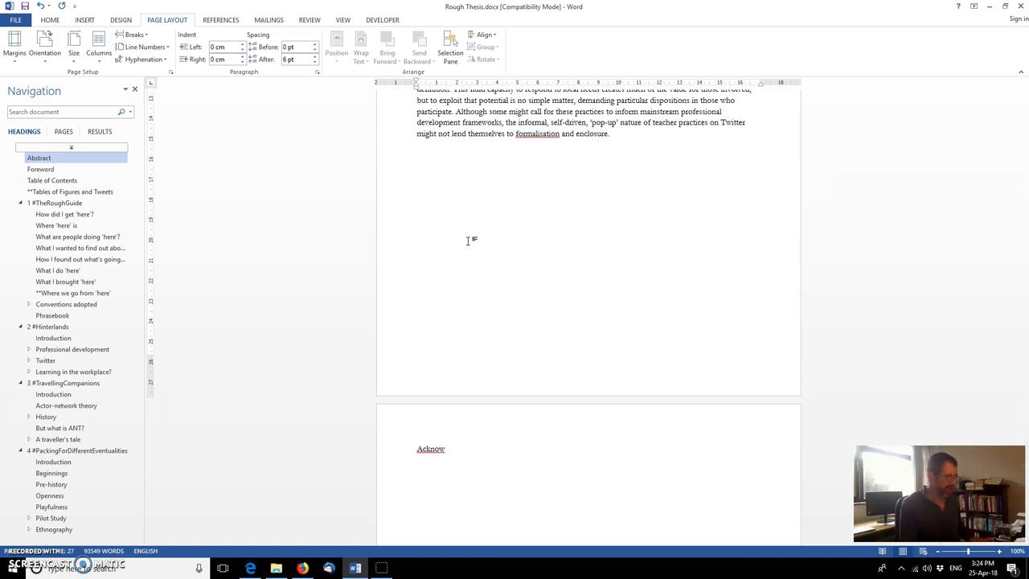
Step: Undo the paragraph deletion, the "Acknow" text and the page break after the Abstract, and view the available page and section break types
key(ctrl+z)
key(ctrl+z)
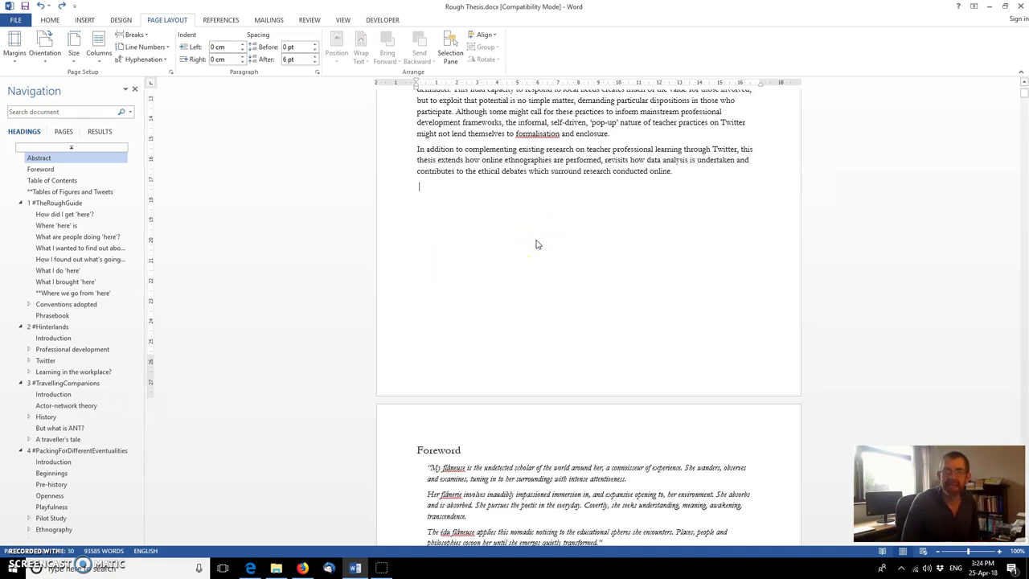
click(136, 36)
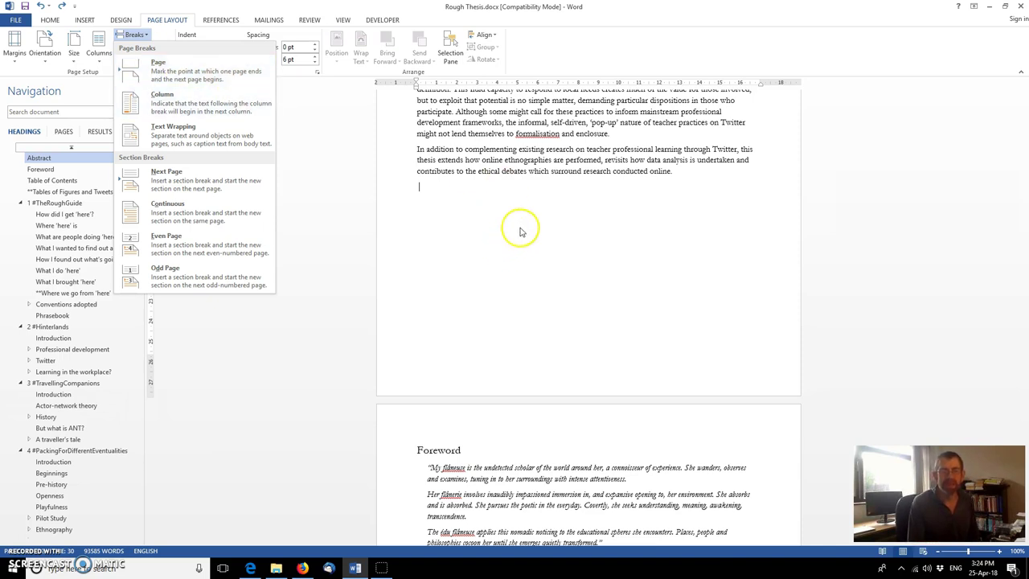
click(503, 187)
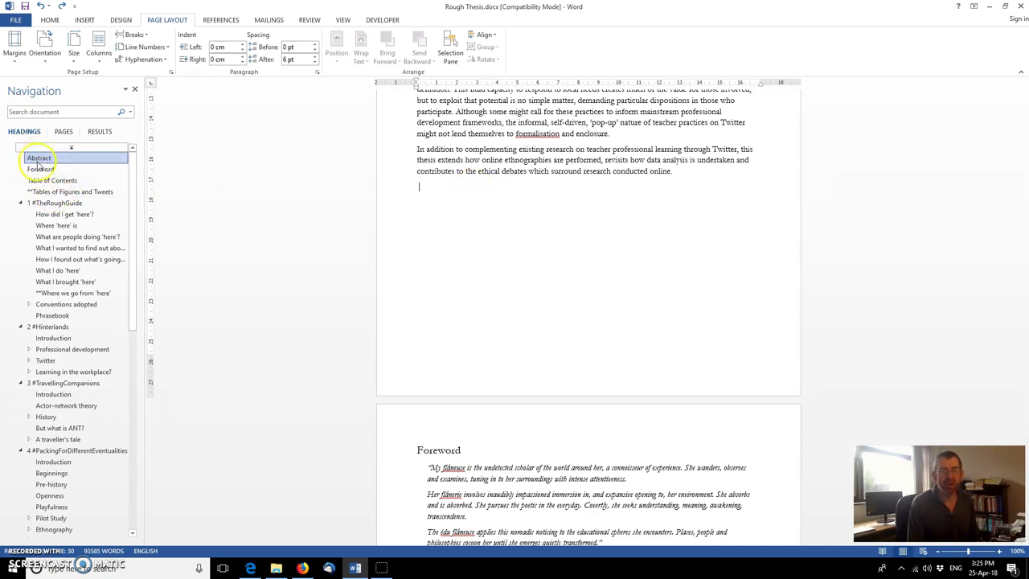
Step: Go to chapter 1 #TheRoughGuide and examine its opening pages and the page before it
click(54, 204)
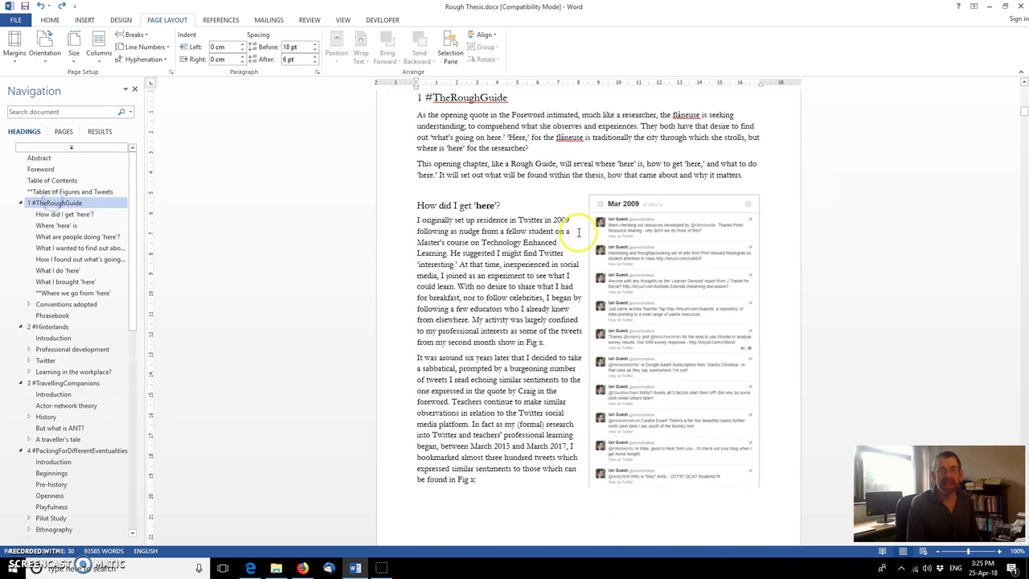
click(532, 201)
scroll(537, 177, down, 3)
scroll(537, 177, down, 4)
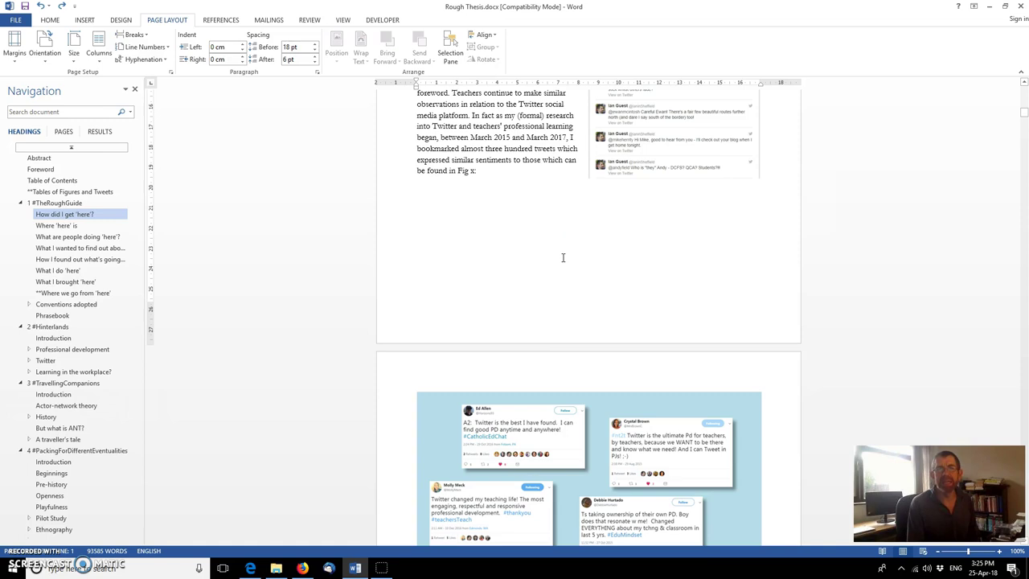
scroll(563, 257, up, 7)
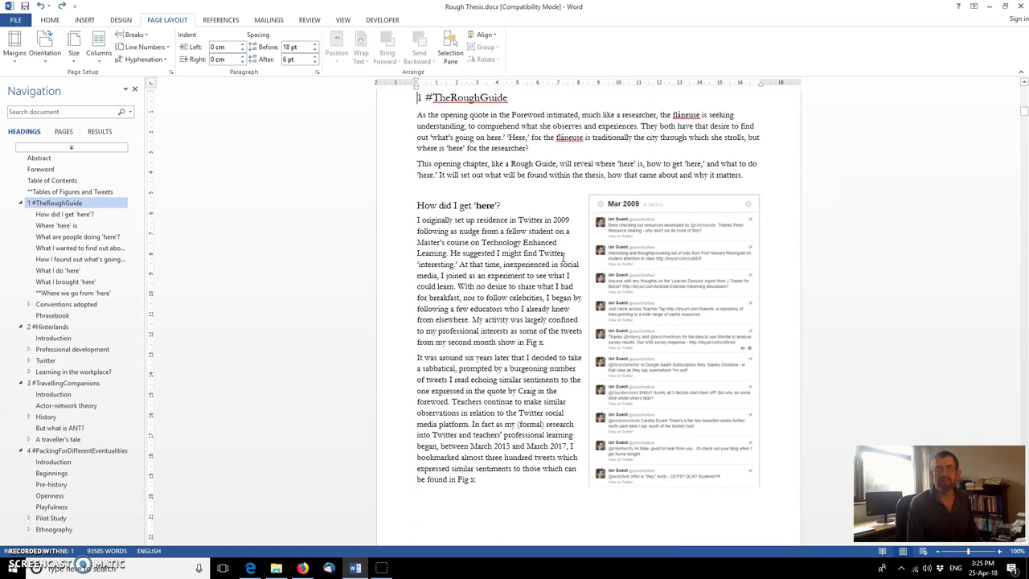
scroll(562, 257, down, 2)
scroll(568, 281, up, 8)
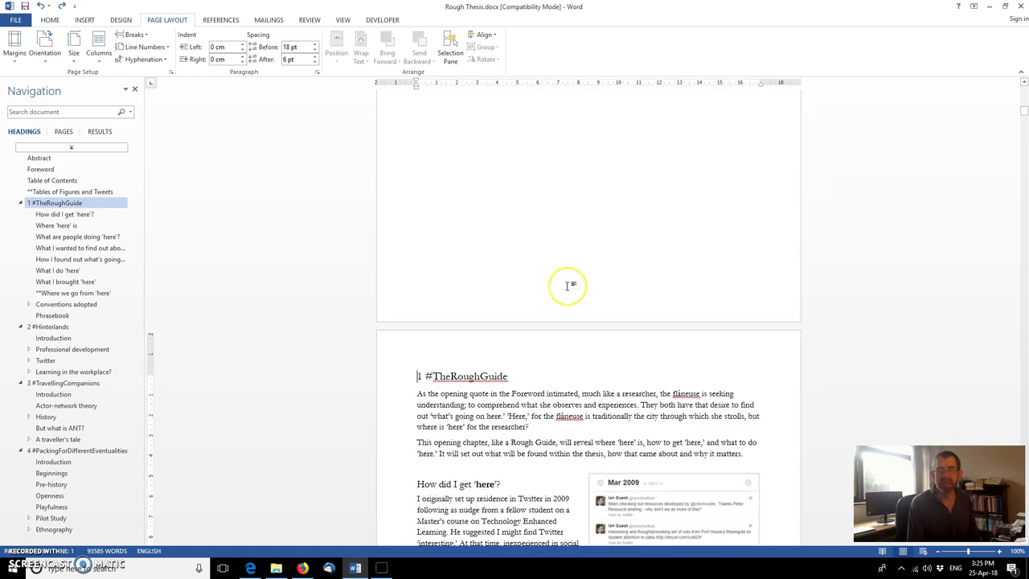
scroll(568, 285, up, 6)
scroll(574, 298, down, 2)
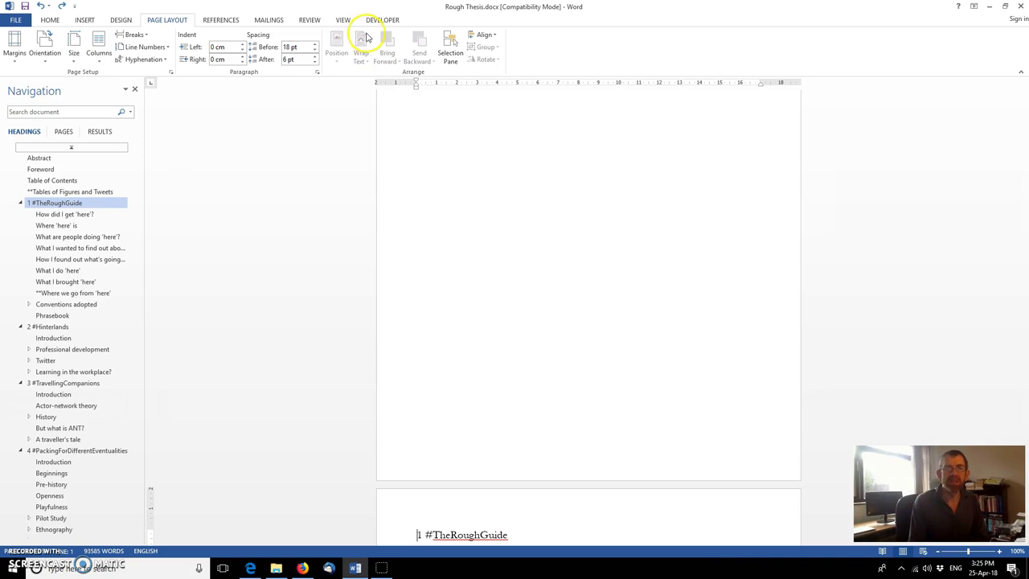
Step: Add page numbers to the bottom of the pages using the centred Plain Number 2 style
click(84, 20)
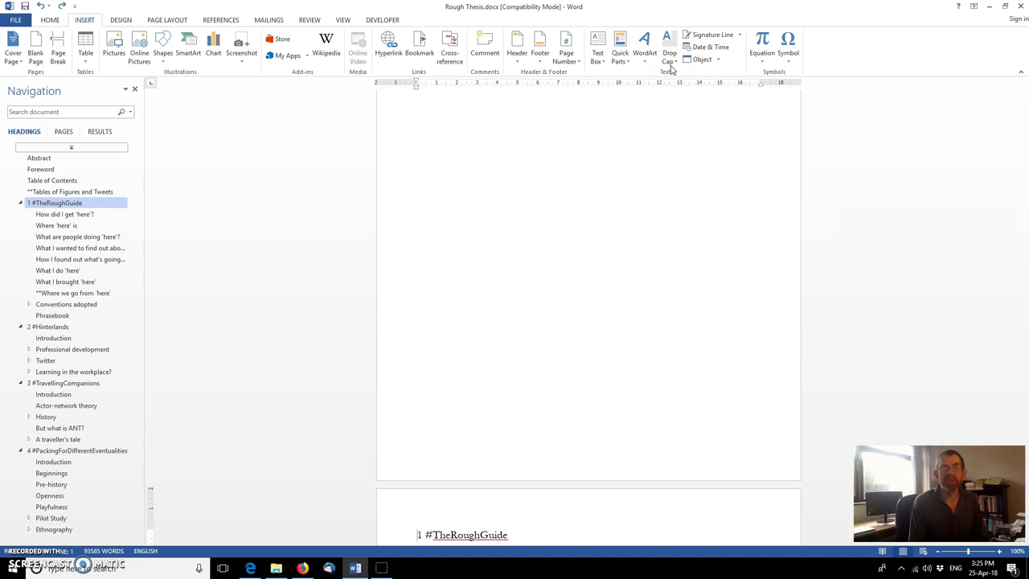
click(566, 60)
mouse_move(573, 89)
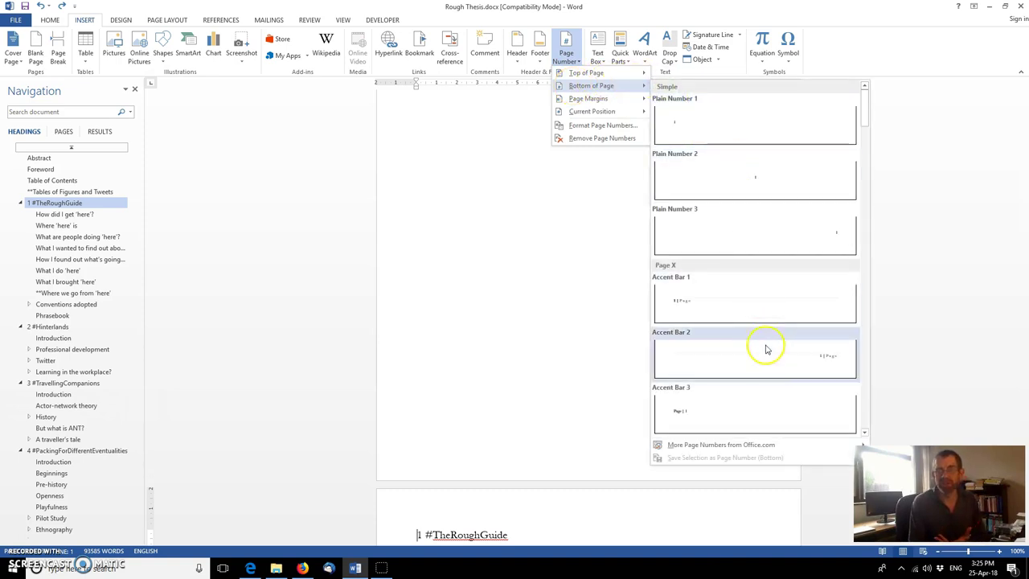
click(757, 183)
click(590, 406)
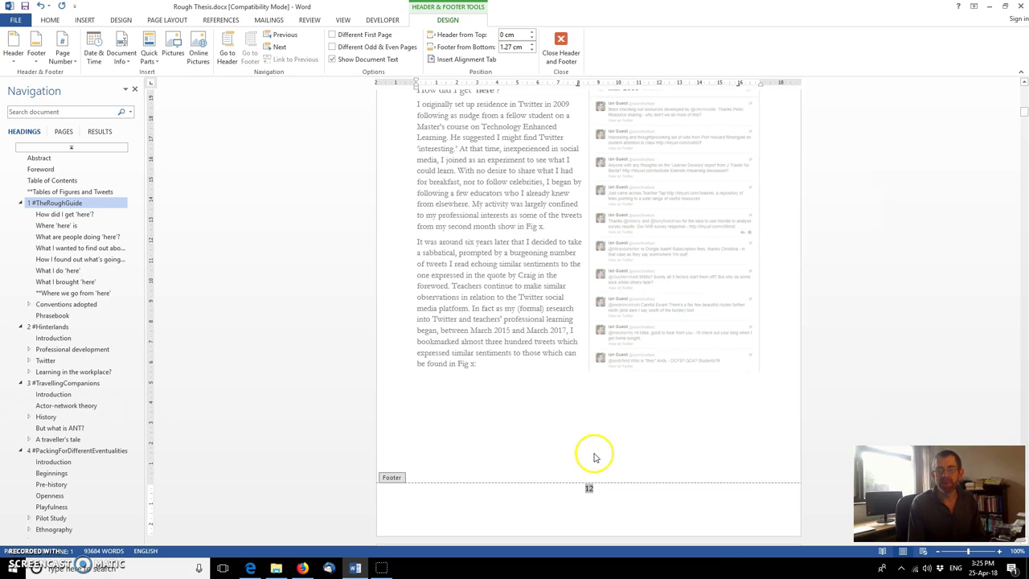
Step: Check the footer page numbering in chapter 1, the What I brought 'here' section and the Abstract
scroll(599, 374, down, 3)
scroll(604, 346, down, 3)
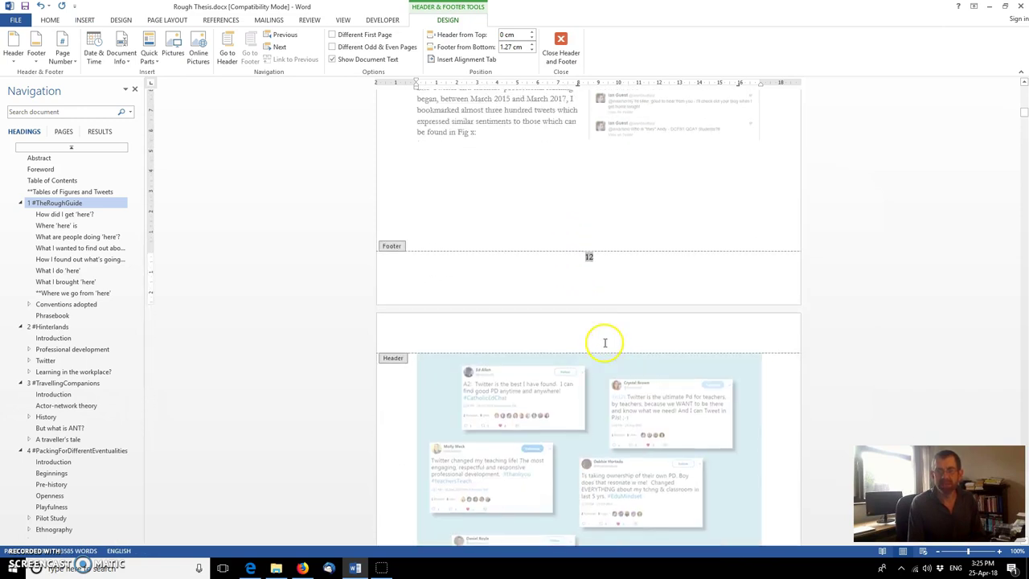
click(66, 280)
scroll(438, 267, down, 2)
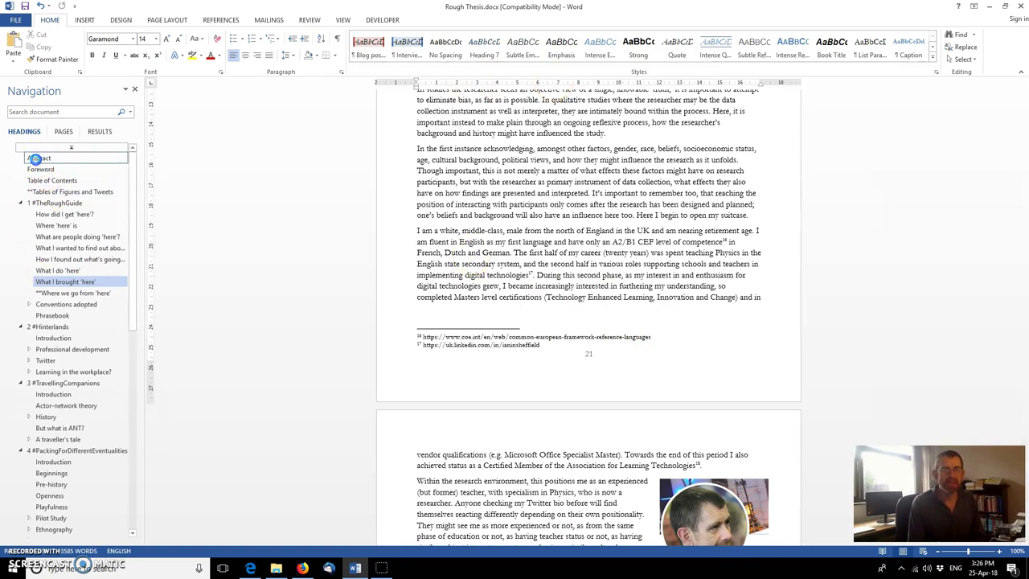
click(38, 157)
scroll(523, 267, down, 5)
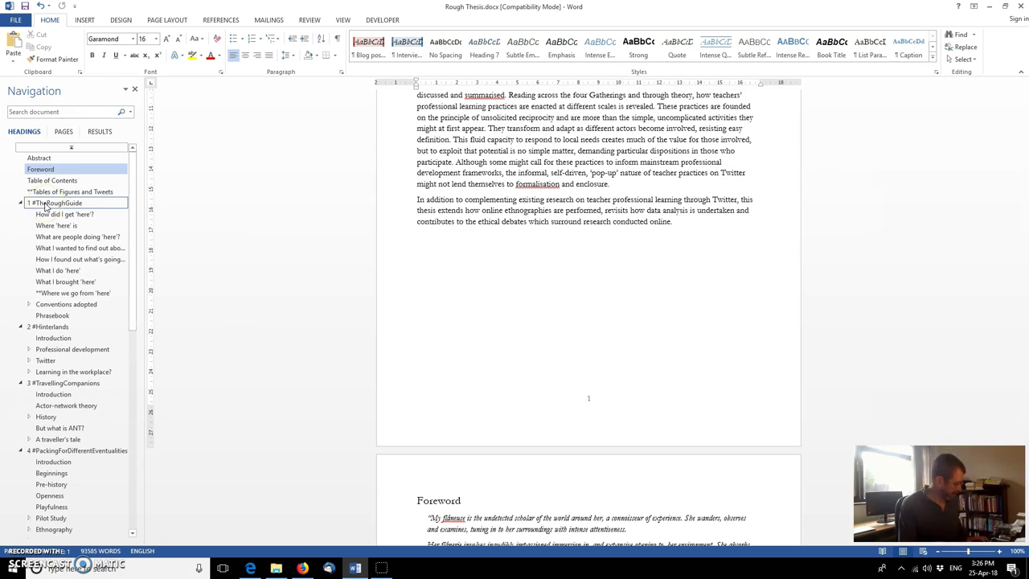
Step: Insert a Next Page section break on the line below the Tables of Figures and Tweets heading, ahead of chapter 1
click(45, 204)
scroll(425, 243, up, 5)
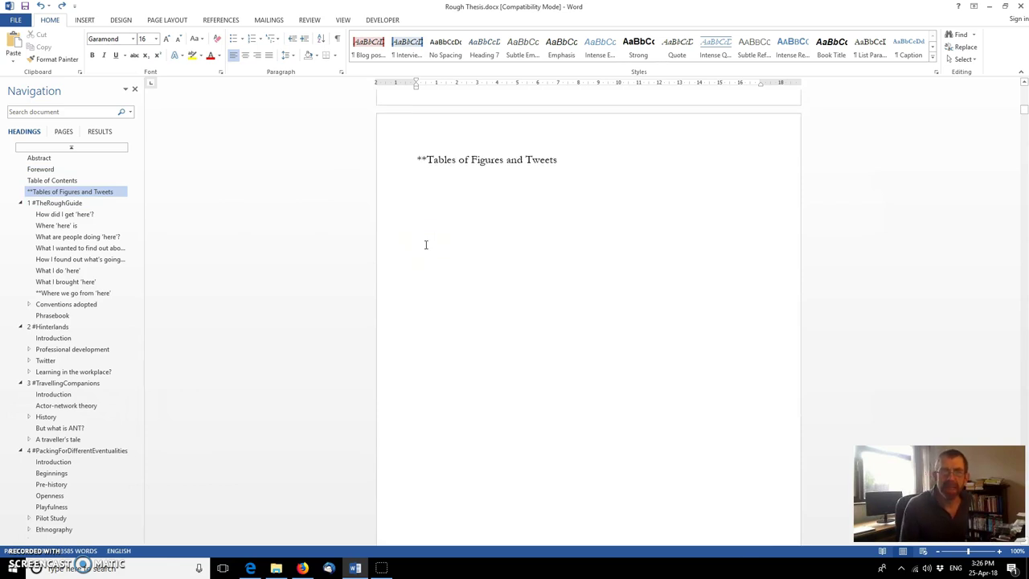
click(426, 248)
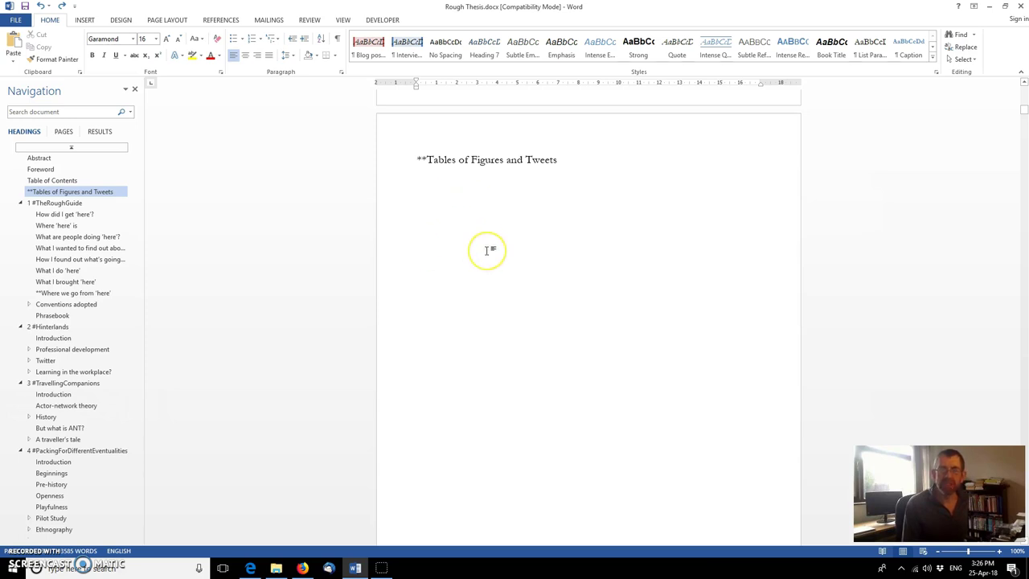
scroll(486, 249, down, 3)
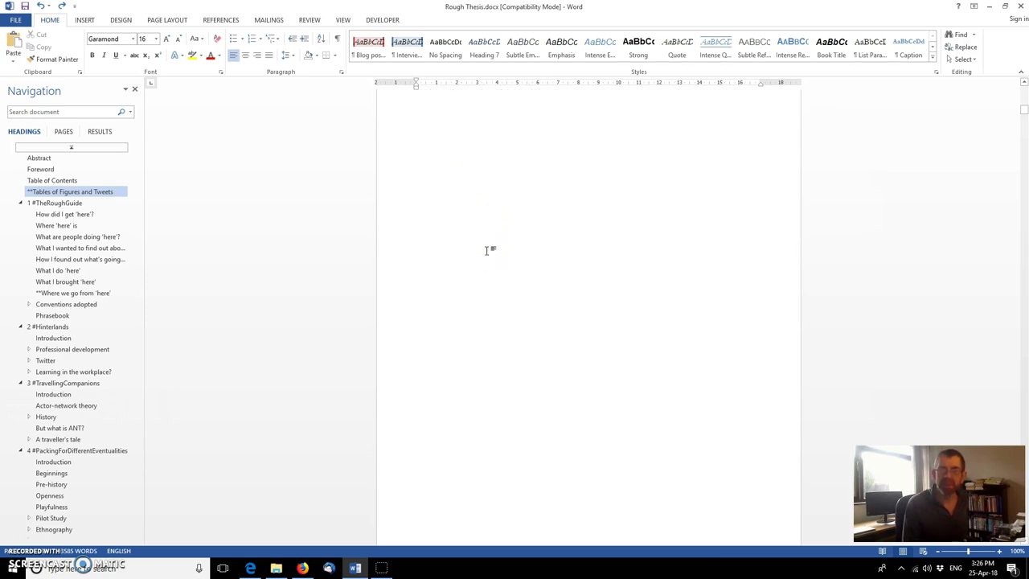
scroll(487, 250, down, 5)
scroll(489, 245, up, 3)
scroll(488, 245, up, 4)
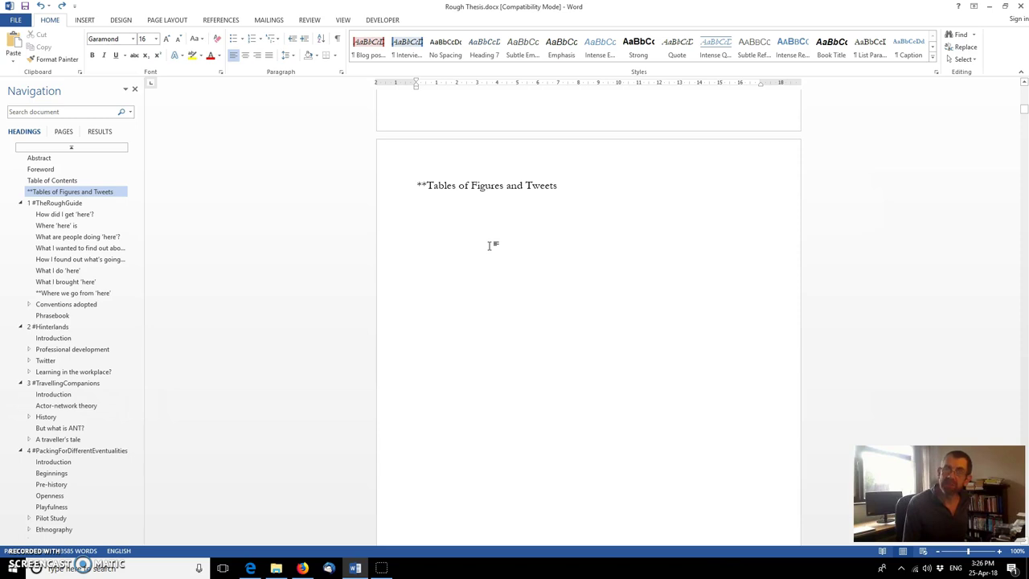
click(464, 241)
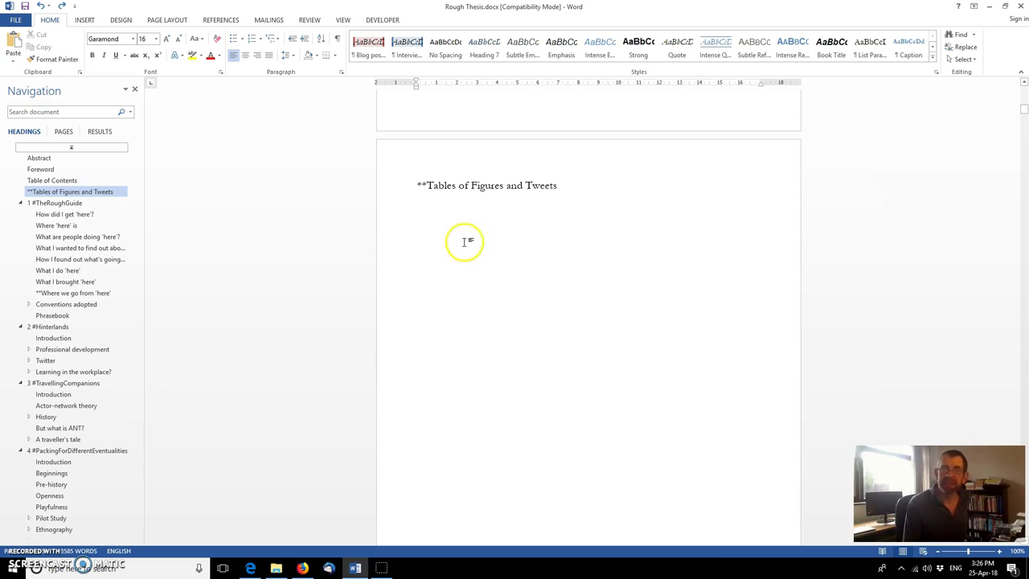
click(427, 214)
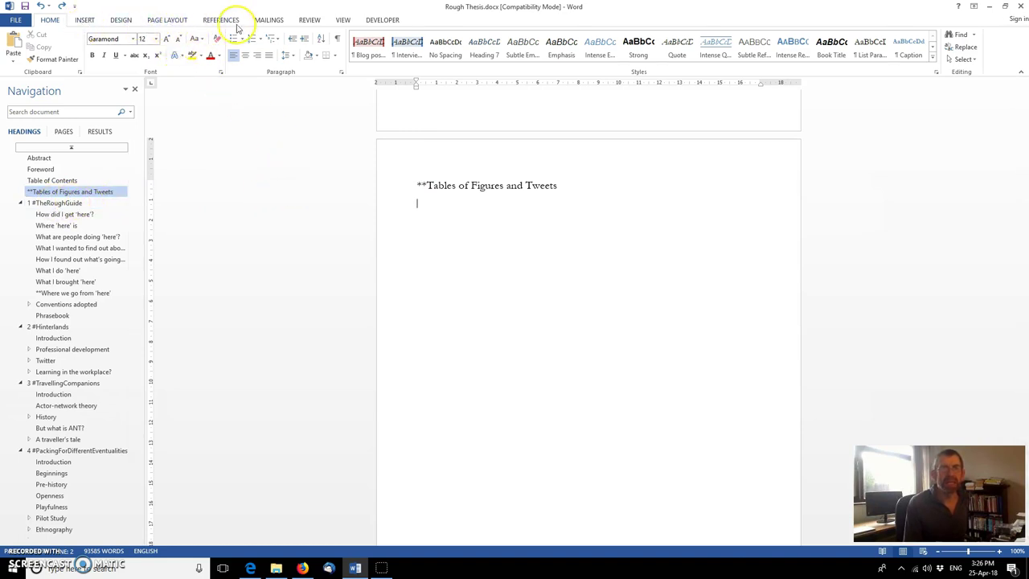
click(168, 20)
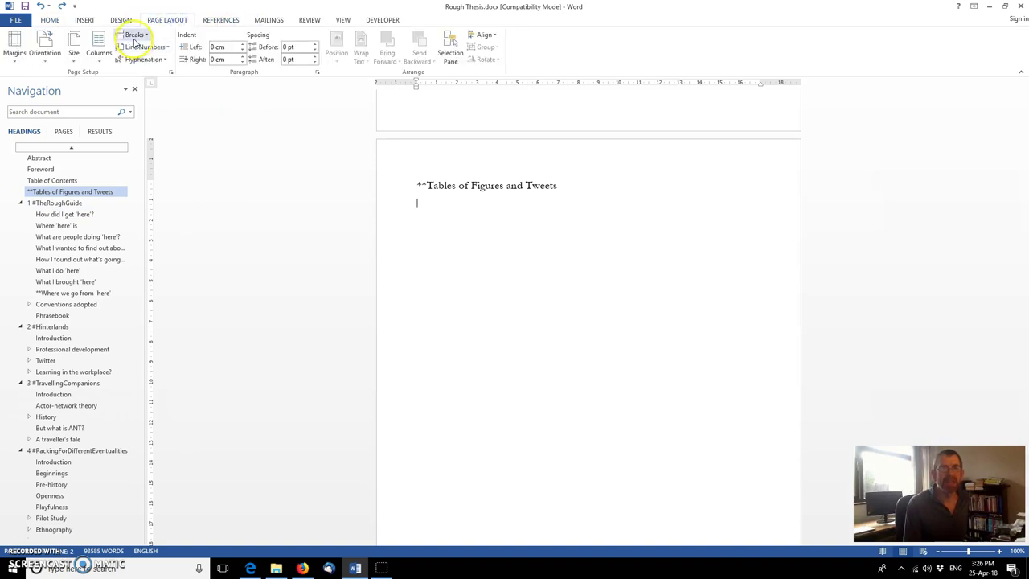
click(133, 35)
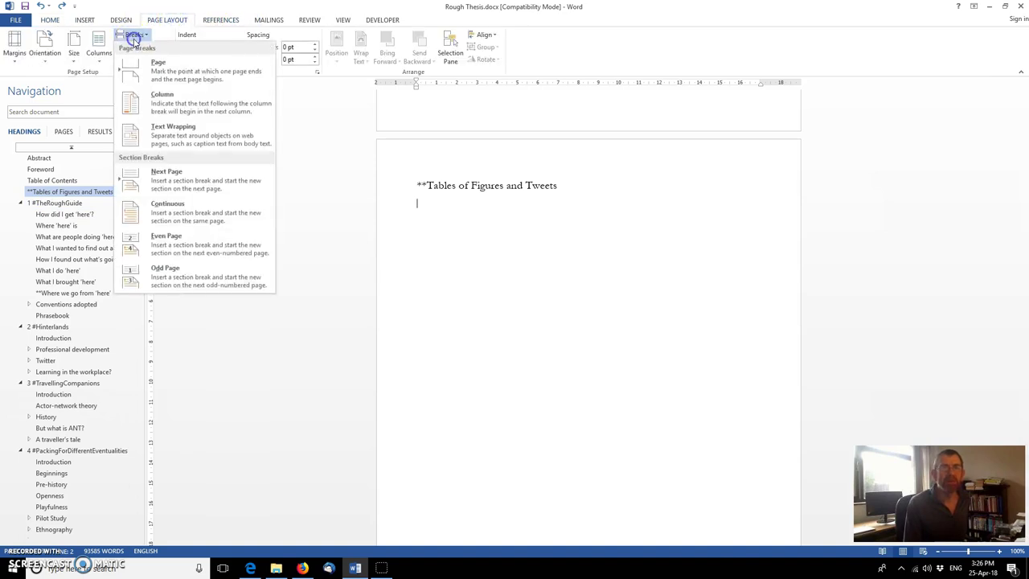
click(215, 185)
Step: Show the paragraph and hidden formatting marks to reveal the section break on the Tables of Figures and Tweets page
scroll(538, 258, down, 1)
scroll(539, 259, down, 1)
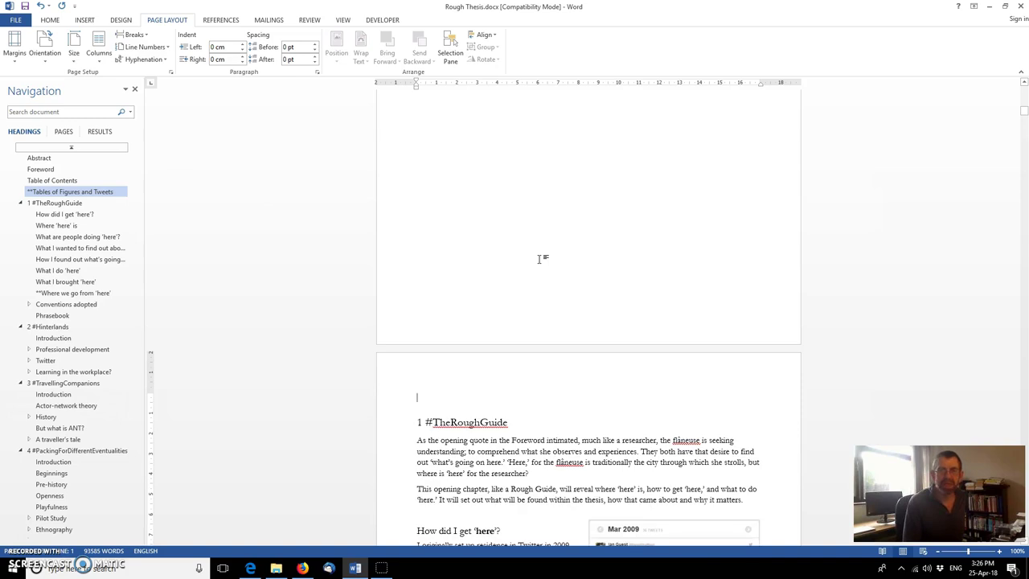
click(540, 261)
click(520, 256)
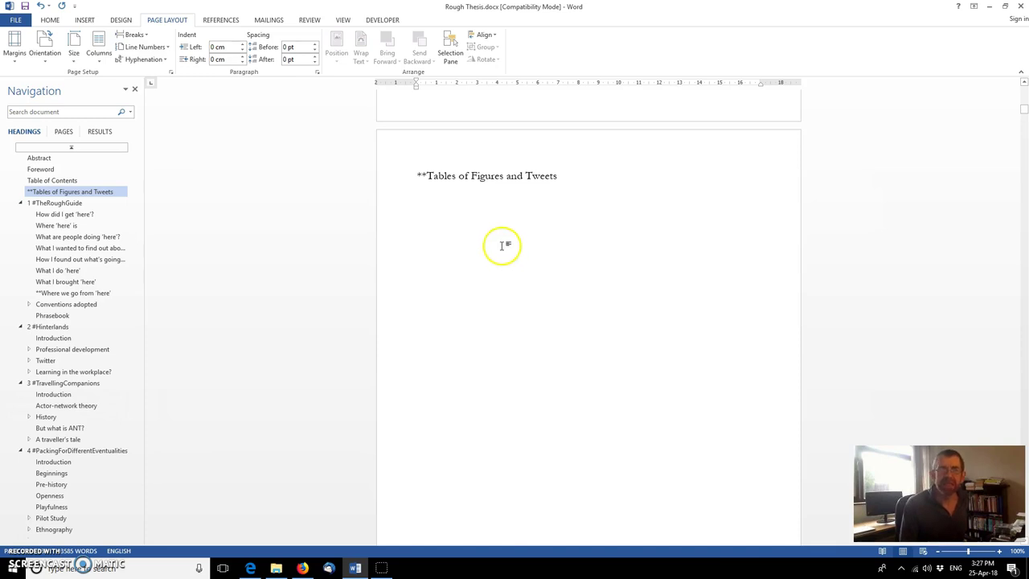
click(48, 21)
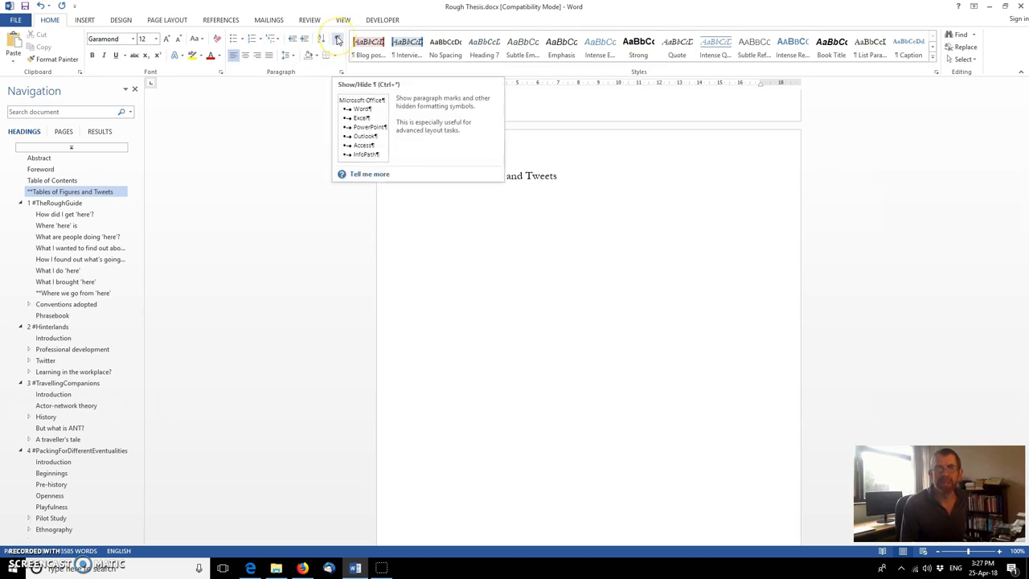
click(338, 40)
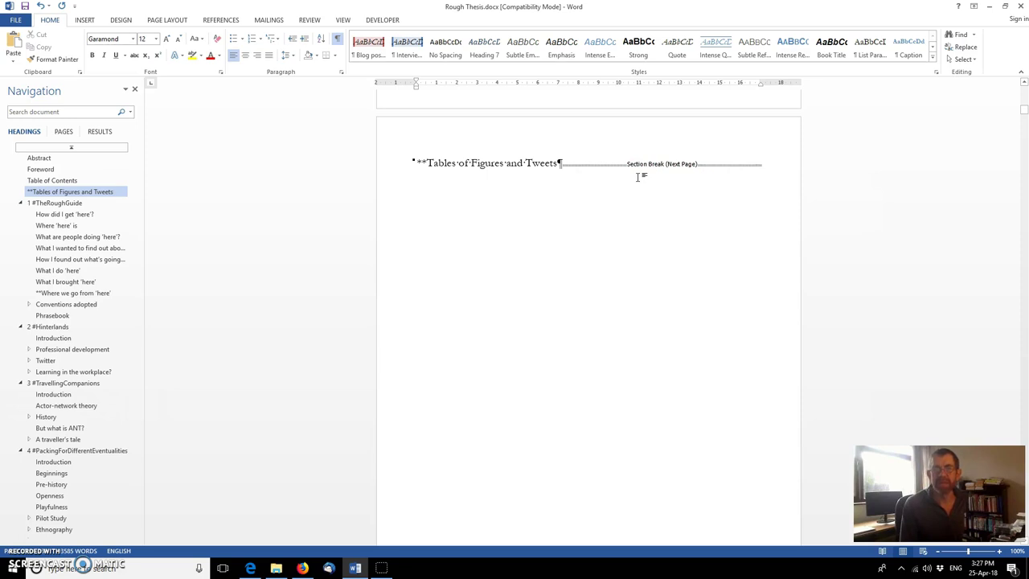
Step: Put the section break on its own line below the Tables of Figures and Tweets heading, and hide the formatting marks
click(558, 161)
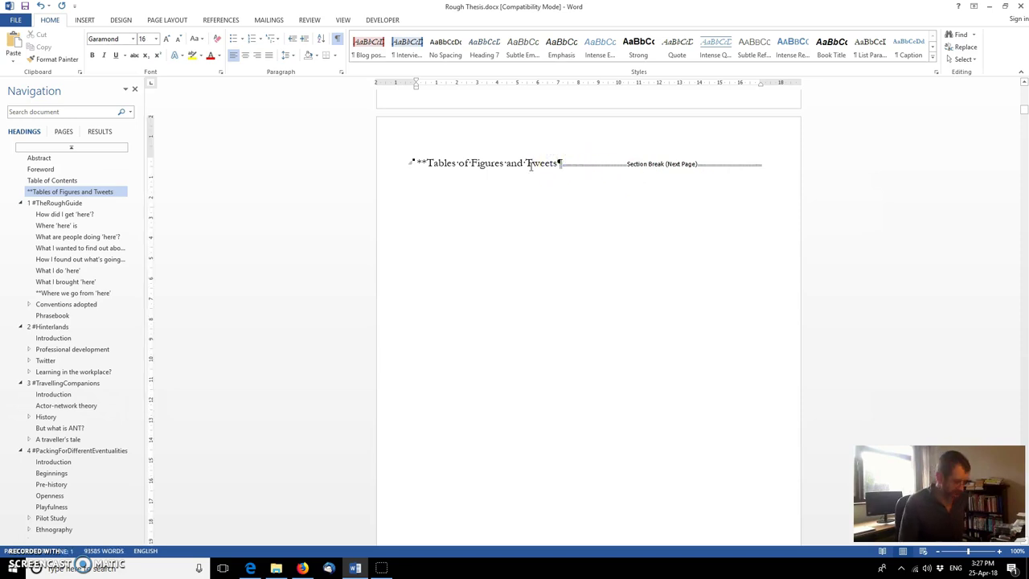
key(Return)
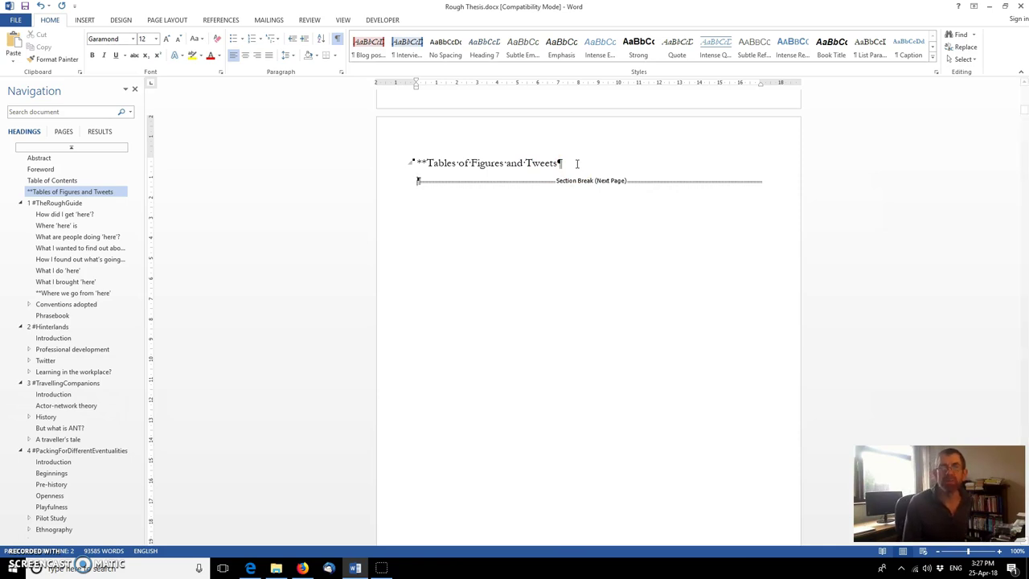
scroll(579, 230, down, 7)
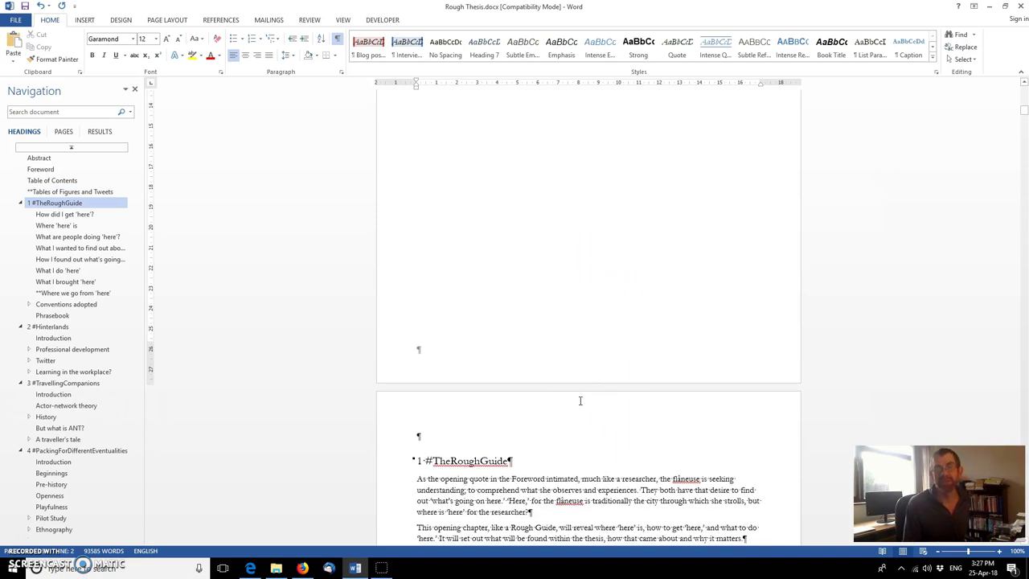
scroll(580, 400, up, 8)
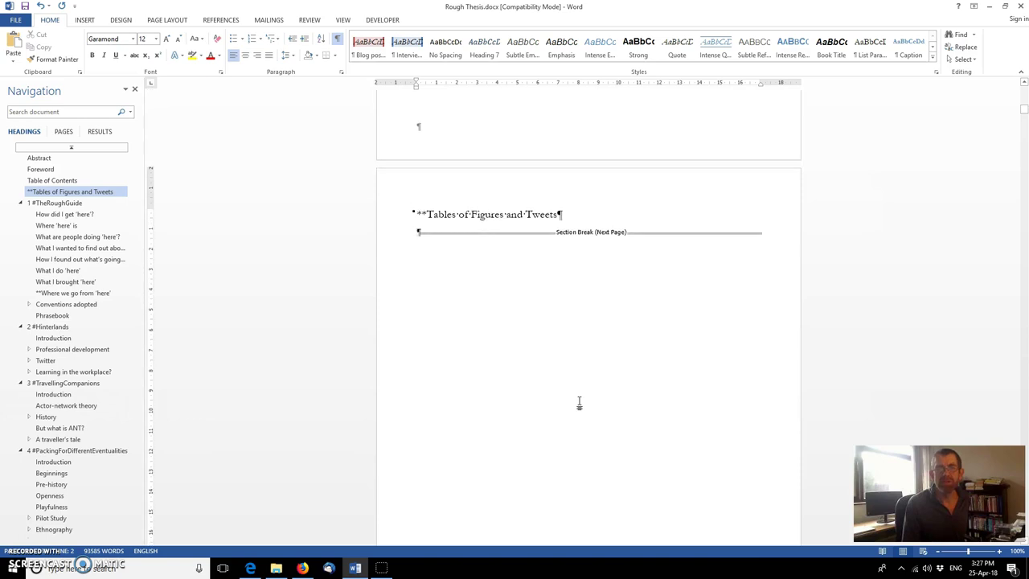
scroll(579, 402, up, 2)
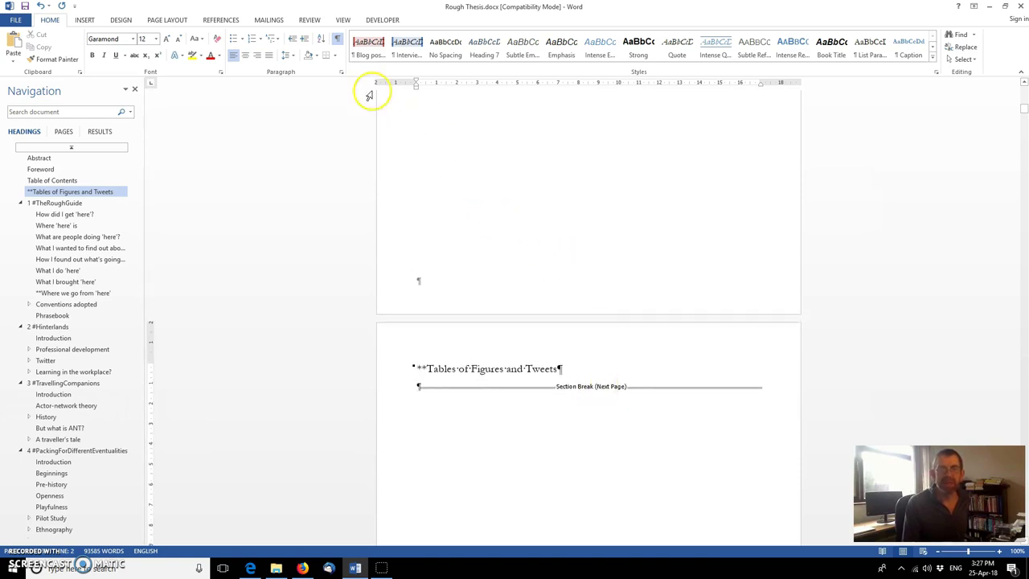
click(336, 39)
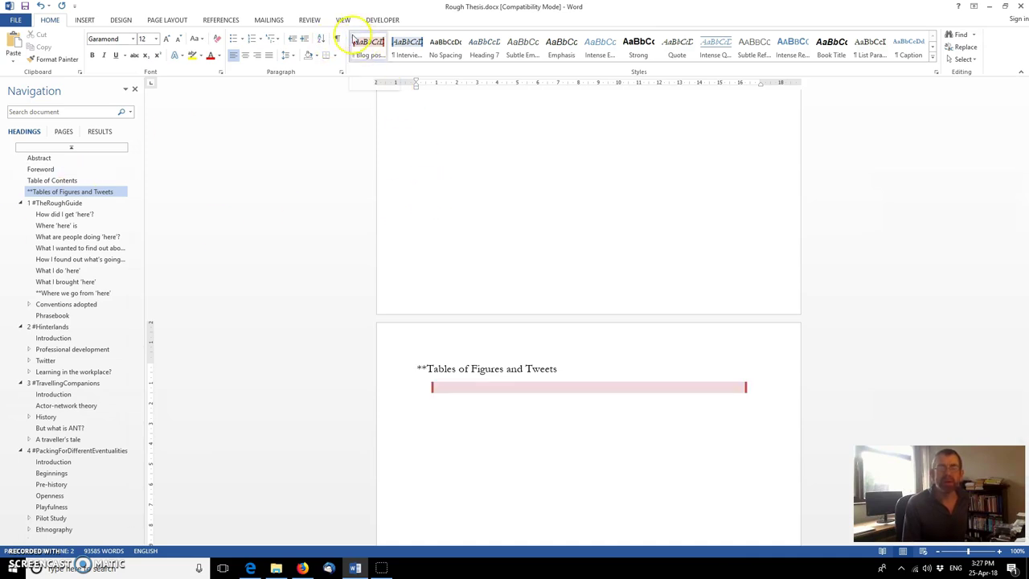
Step: Add centred Plain Number 2 page numbers to the bottom of the front matter pages and leave the footer
click(84, 21)
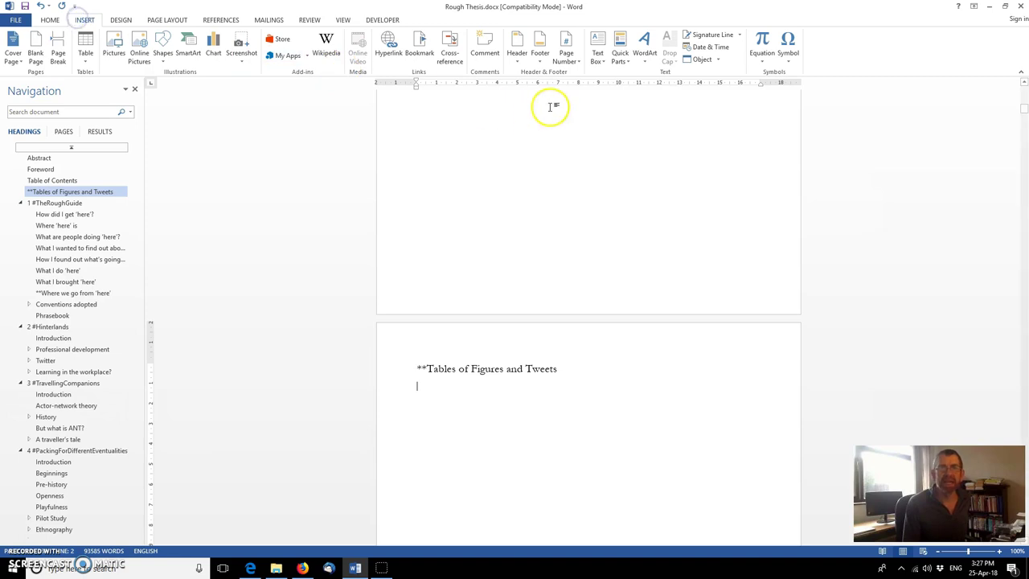
click(566, 56)
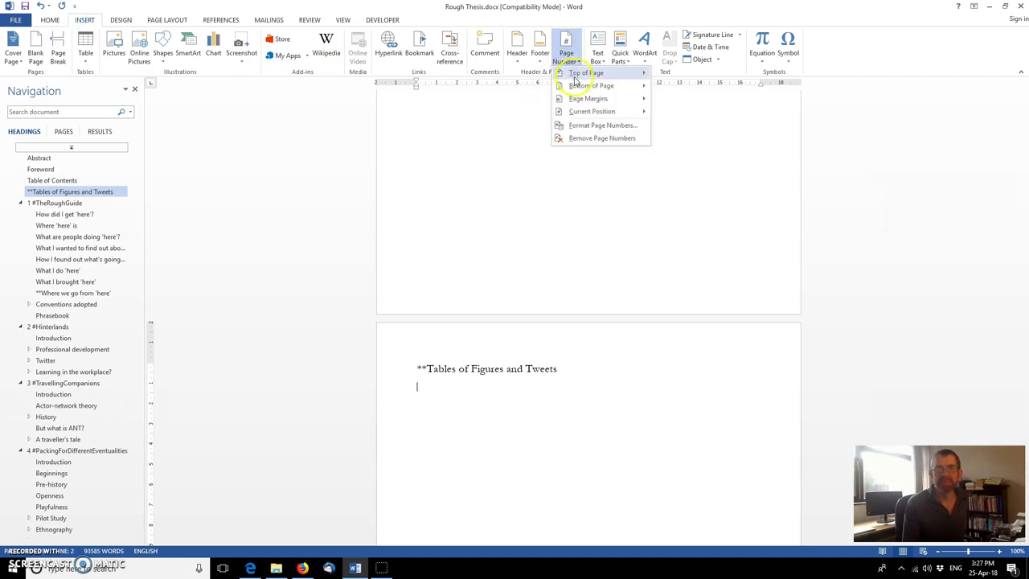
mouse_move(586, 117)
mouse_move(585, 73)
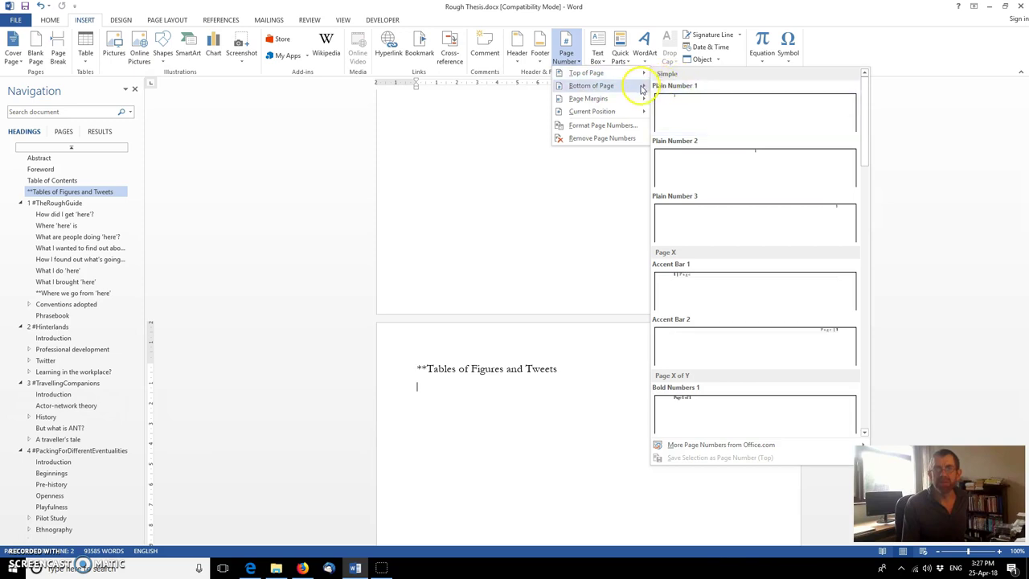
mouse_move(648, 85)
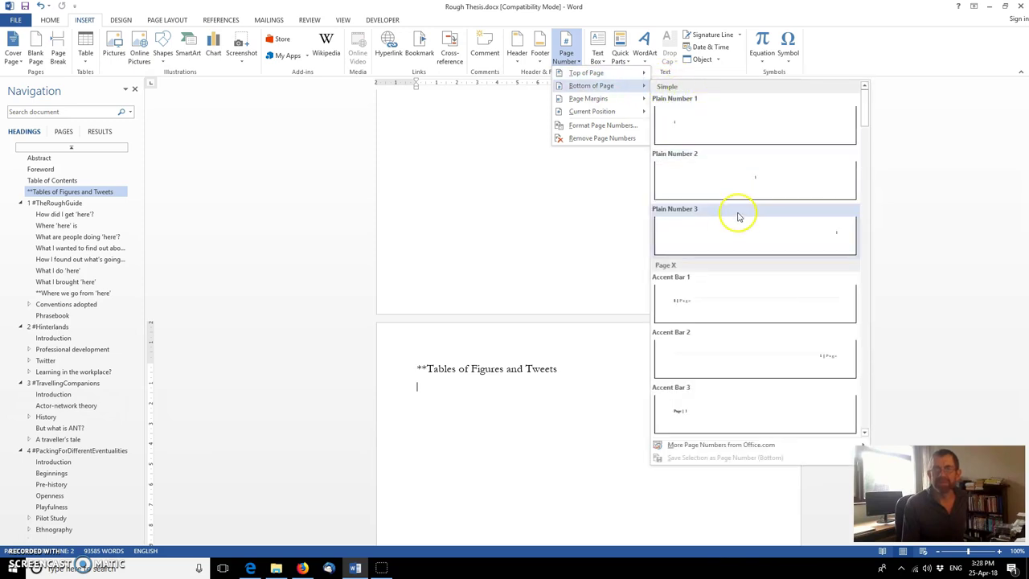
click(733, 180)
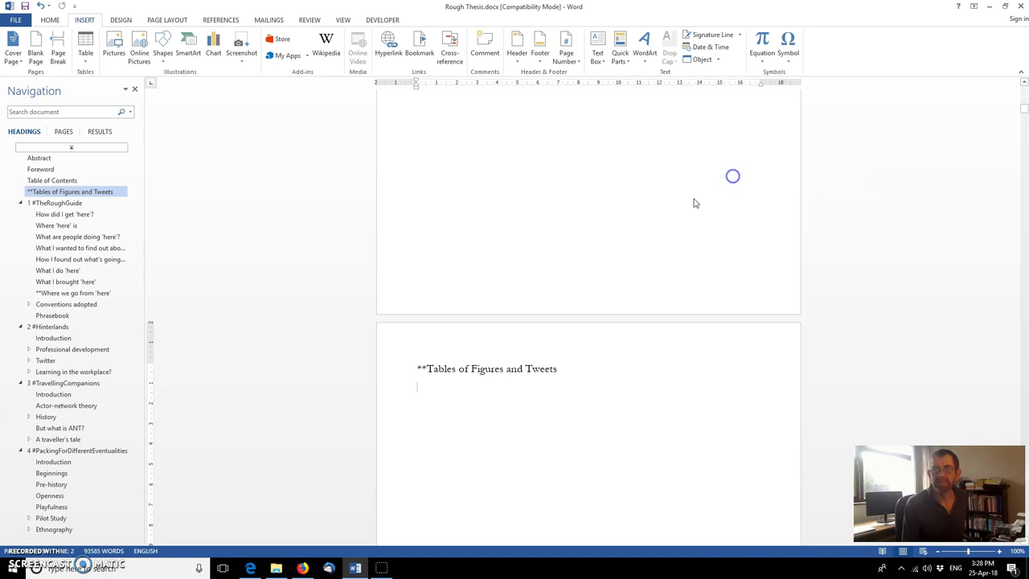
scroll(656, 249, up, 1)
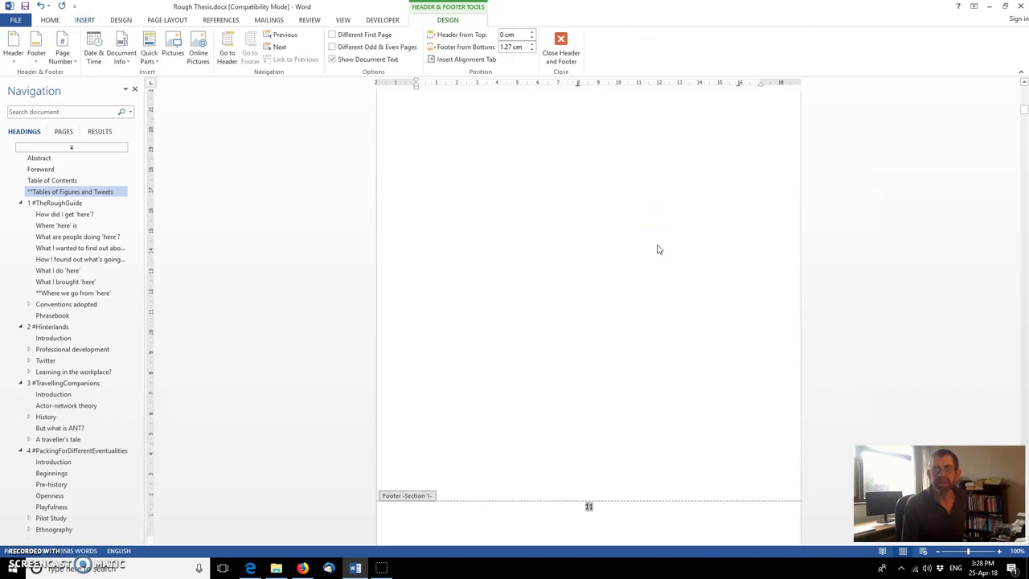
click(560, 54)
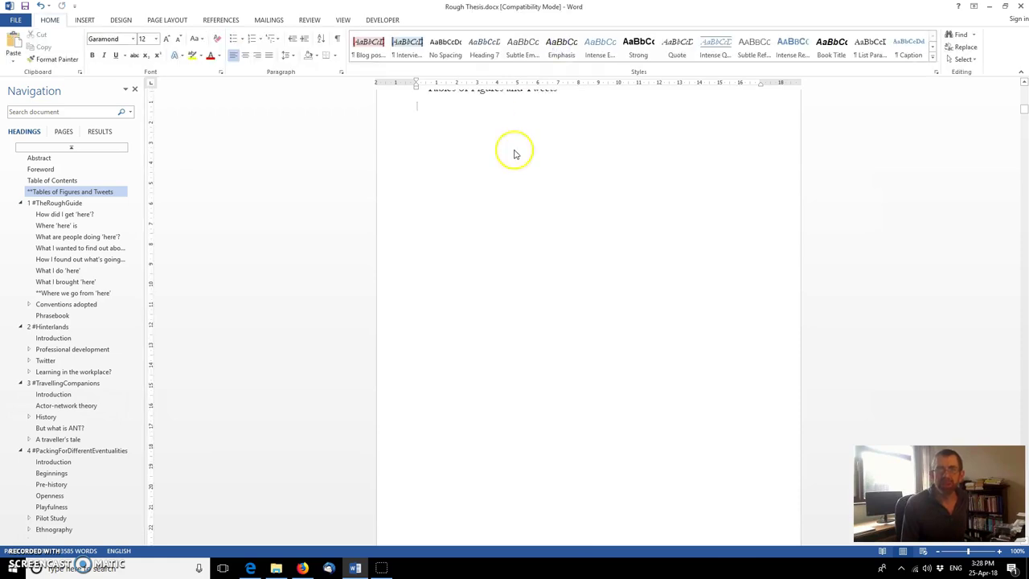
Step: Set the front matter section's page number format to i, ii, iii, starting at i
scroll(471, 249, down, 5)
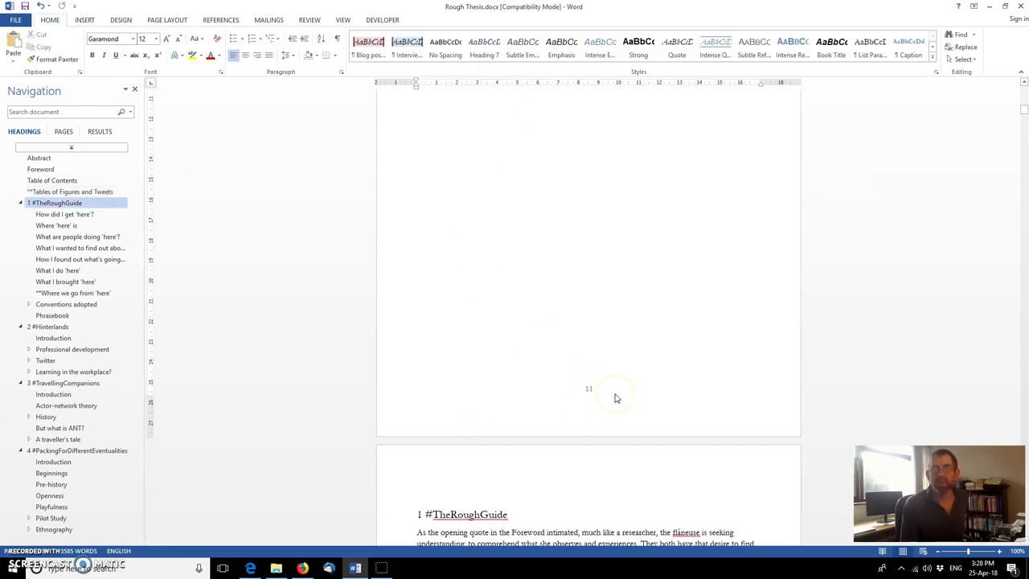
click(85, 20)
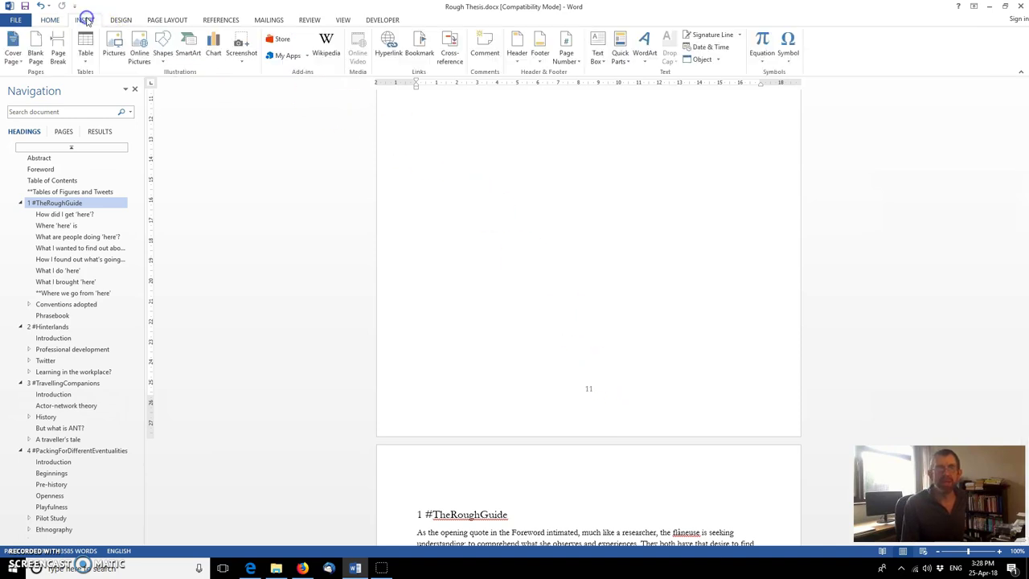
click(566, 57)
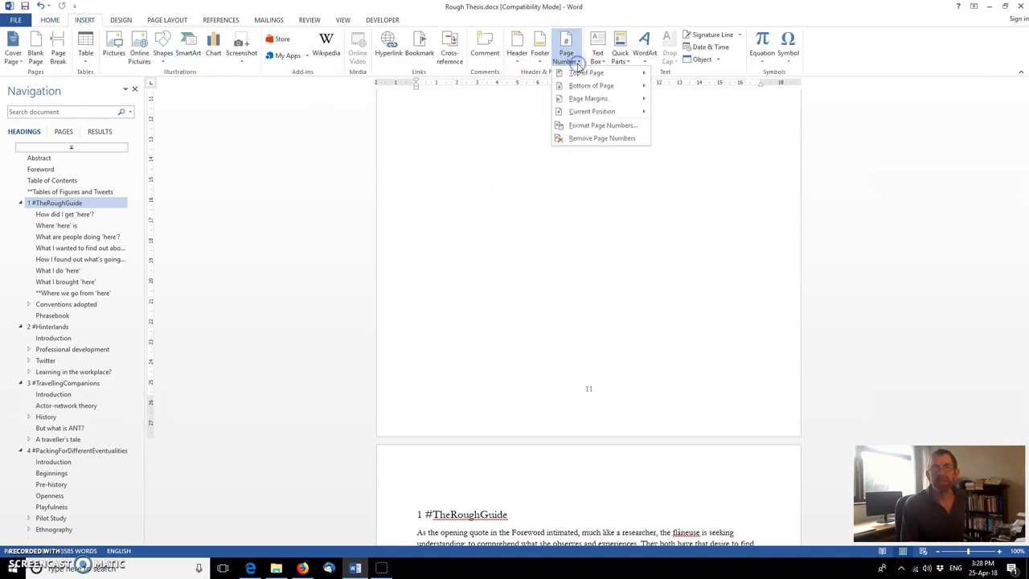
click(587, 126)
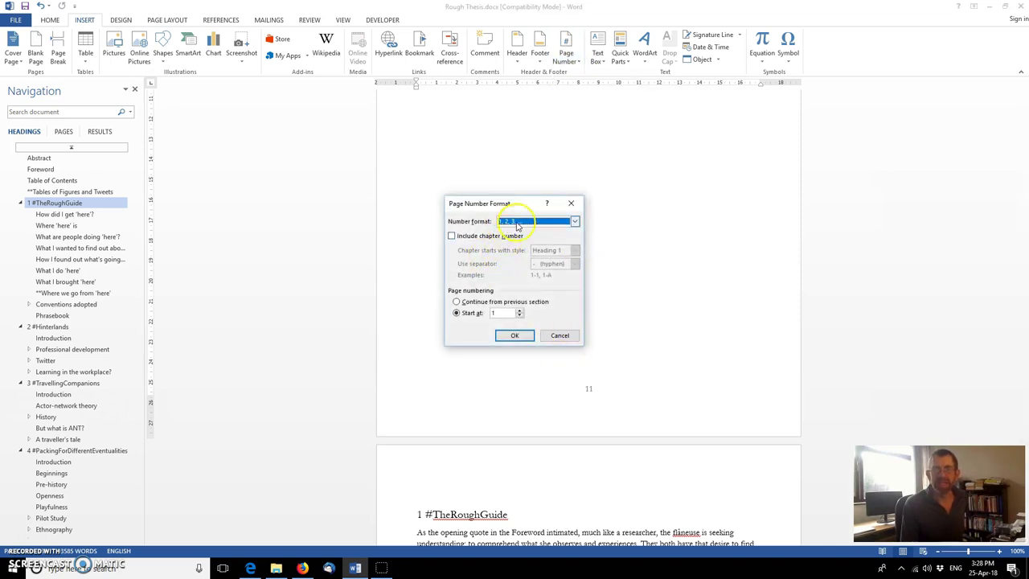
click(574, 222)
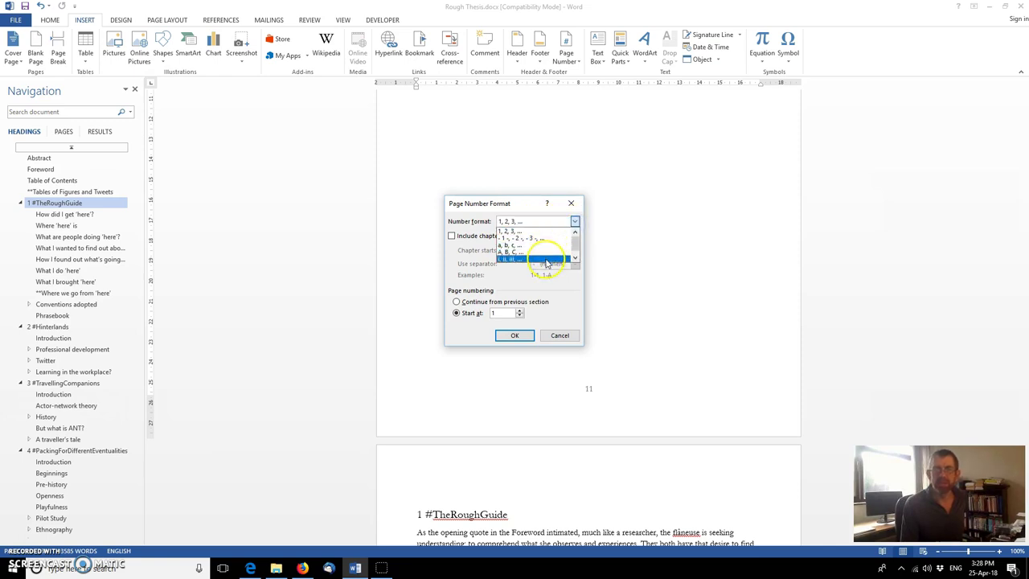
click(546, 260)
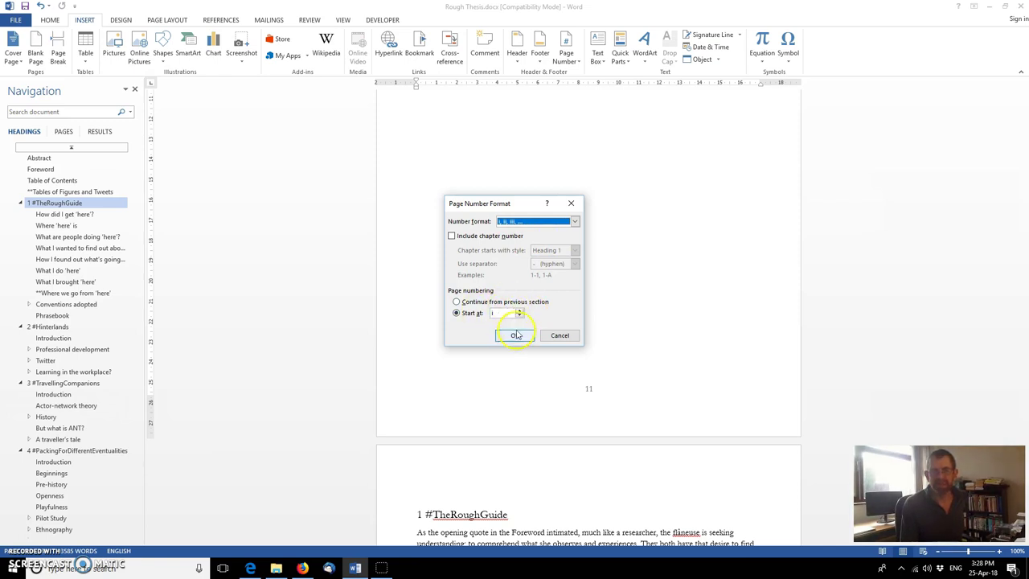
click(513, 336)
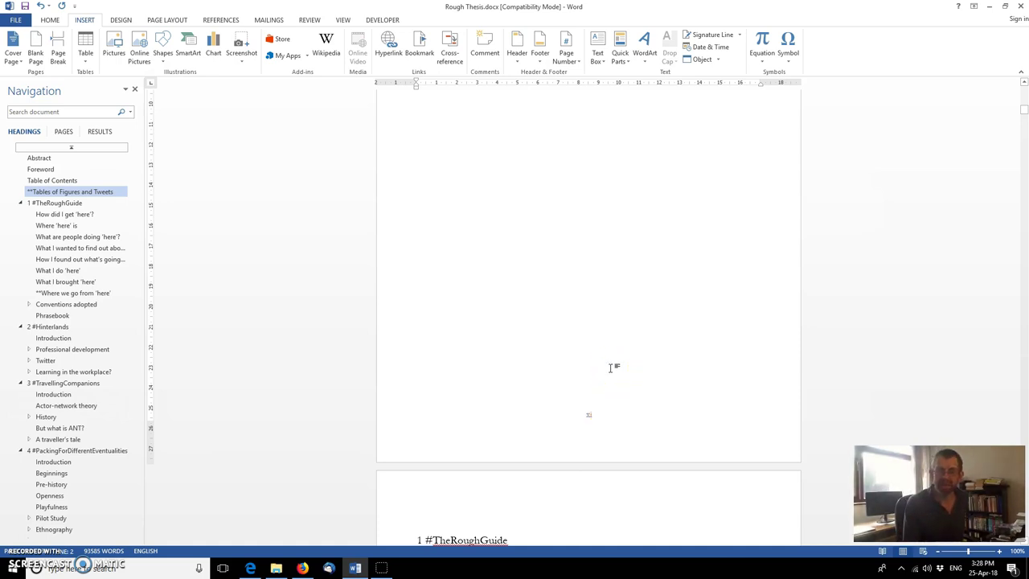
Step: Check the footer page numbering on the opening pages of chapter 1 #TheRoughGuide
scroll(611, 367, down, 8)
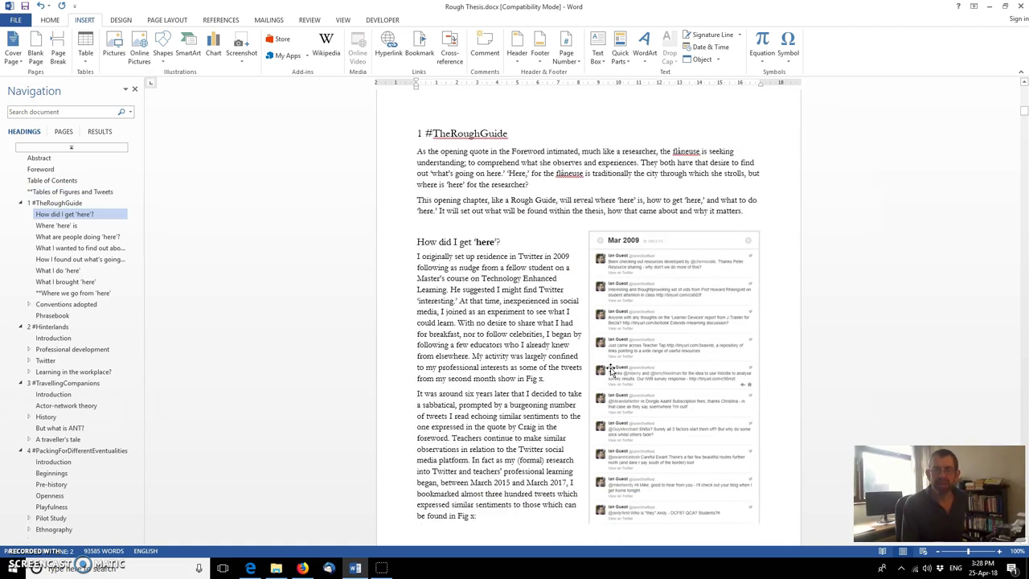
scroll(610, 369, down, 5)
click(580, 390)
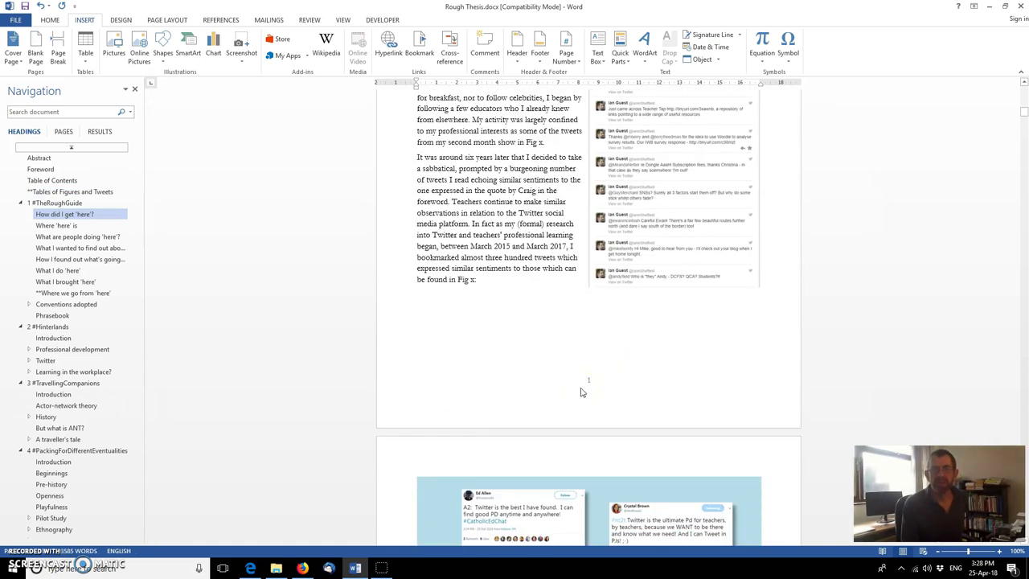
scroll(582, 391, down, 2)
click(590, 340)
scroll(592, 325, down, 1)
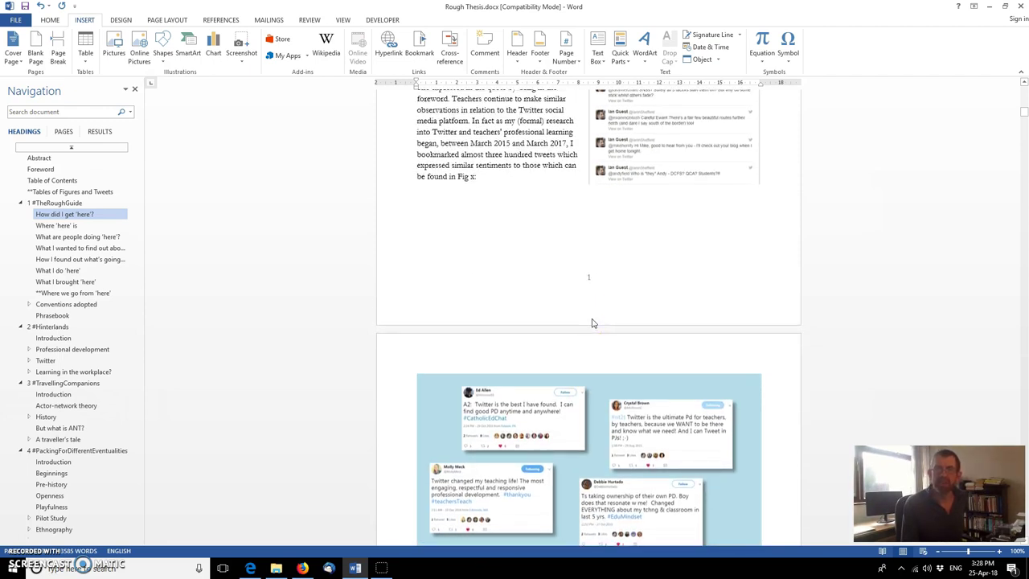
Step: Compare the footer page numbers on either side of the section break before chapter 1 #TheRoughGuide
scroll(592, 322, up, 10)
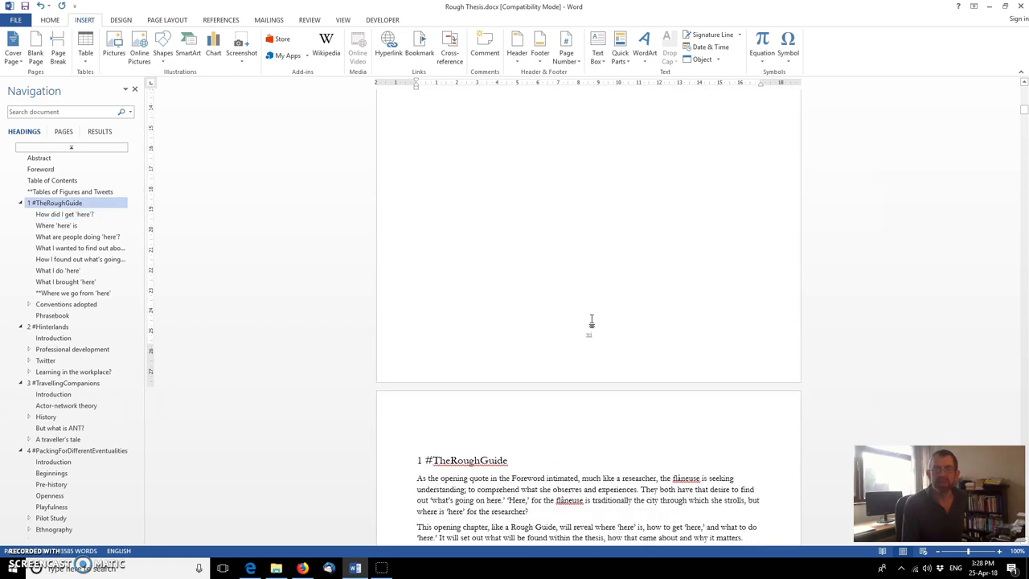
click(590, 323)
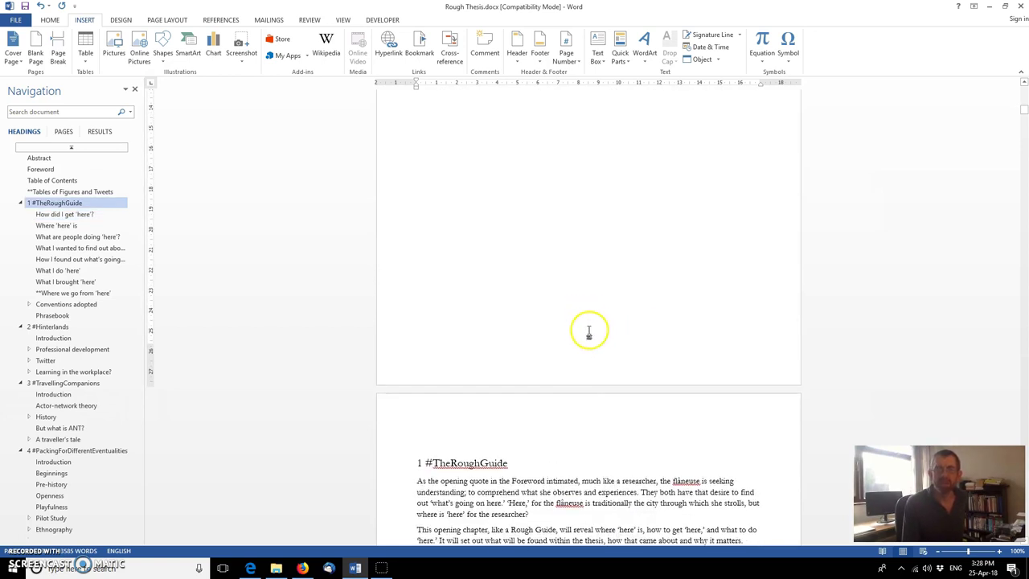
scroll(589, 331, down, 3)
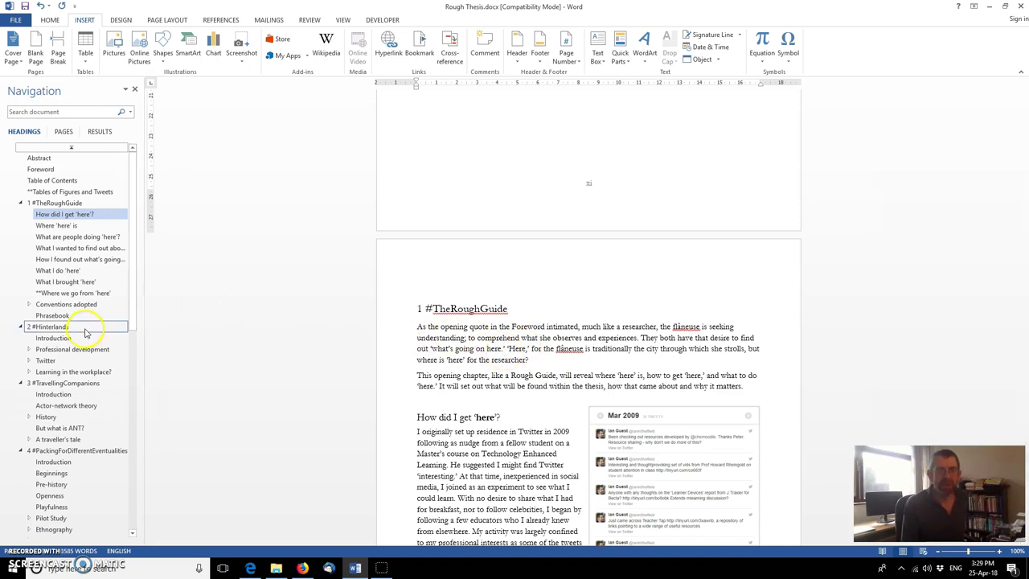
Step: Insert a Next Page section break on a new line below the References heading at the end of the thesis
scroll(85, 331, down, 5)
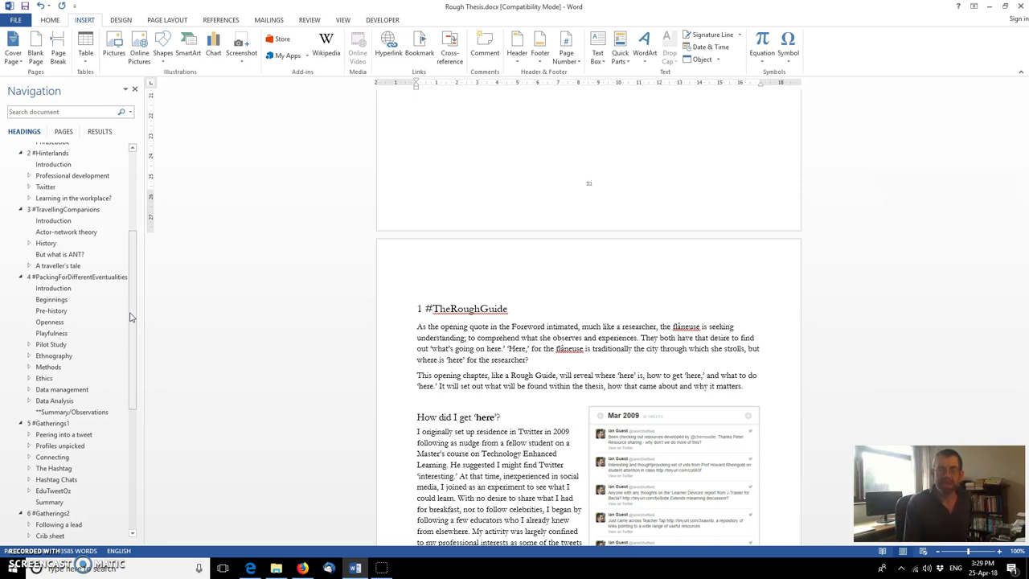
drag(131, 317, 137, 498)
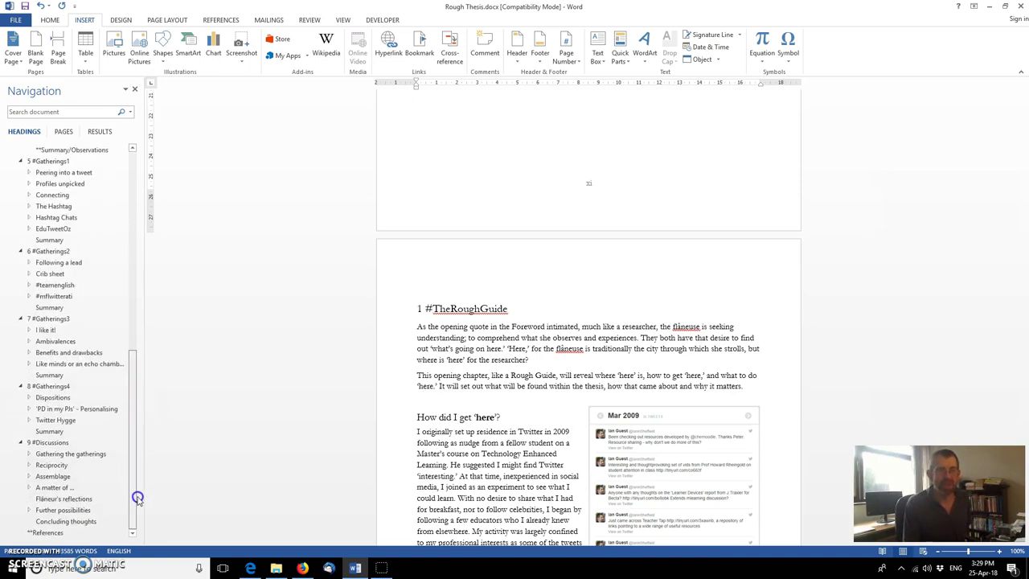
click(47, 532)
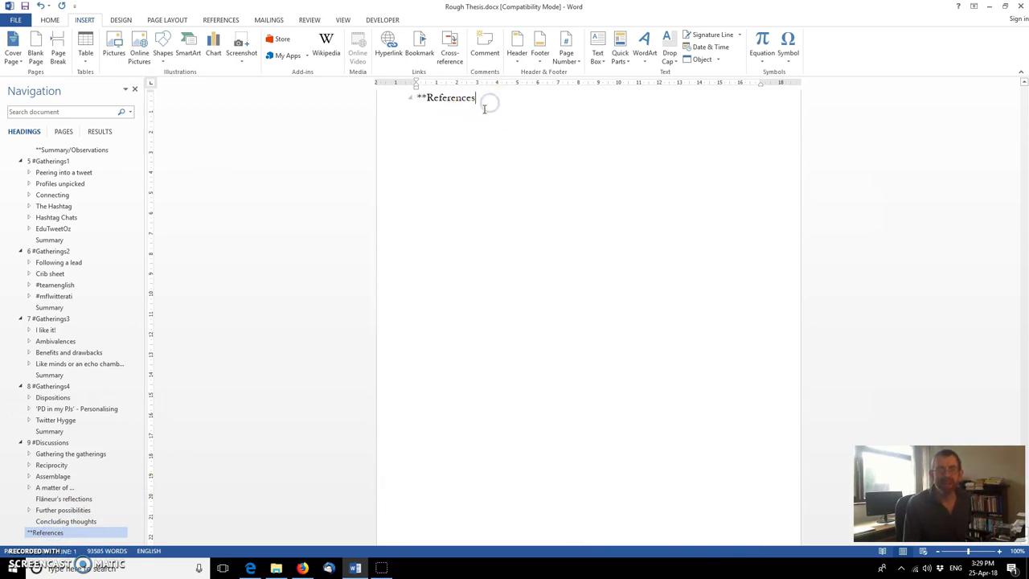
key(End)
key(Return)
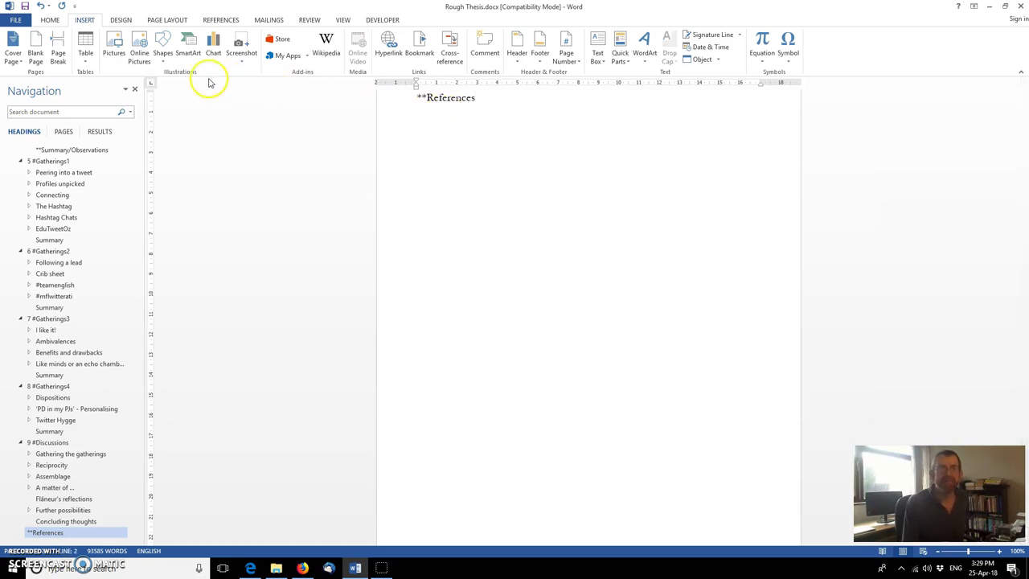
click(166, 21)
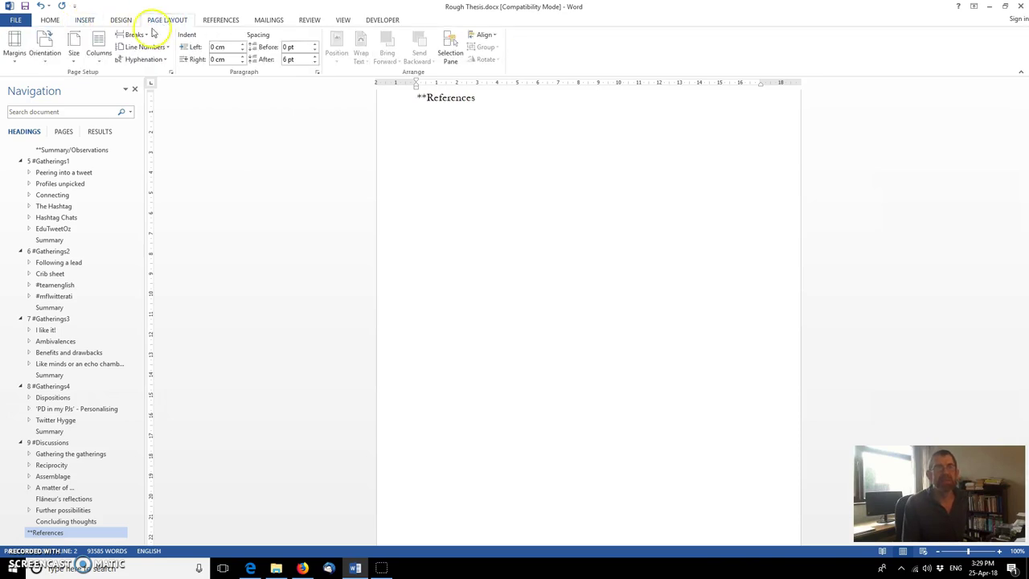
click(133, 35)
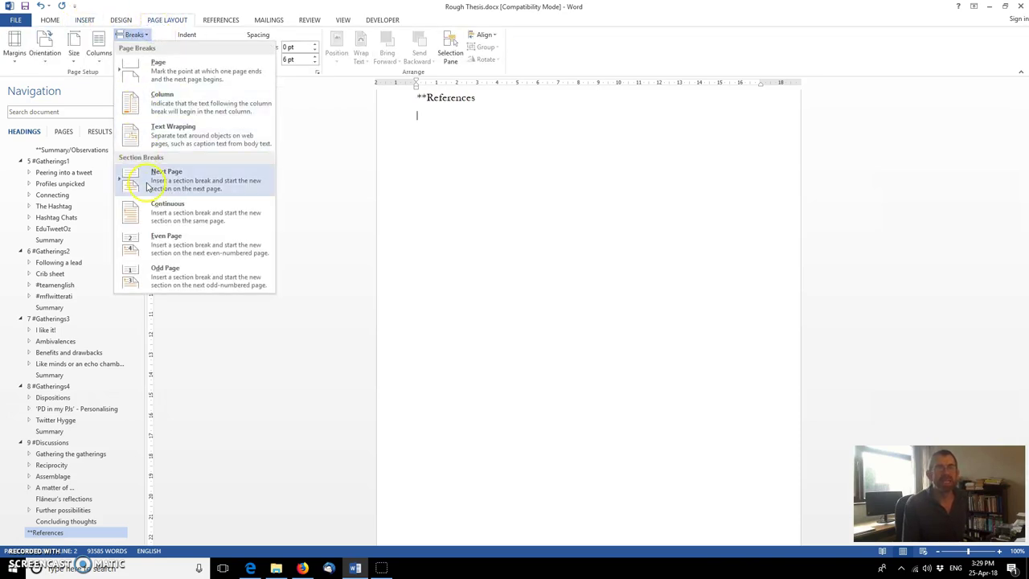
click(218, 184)
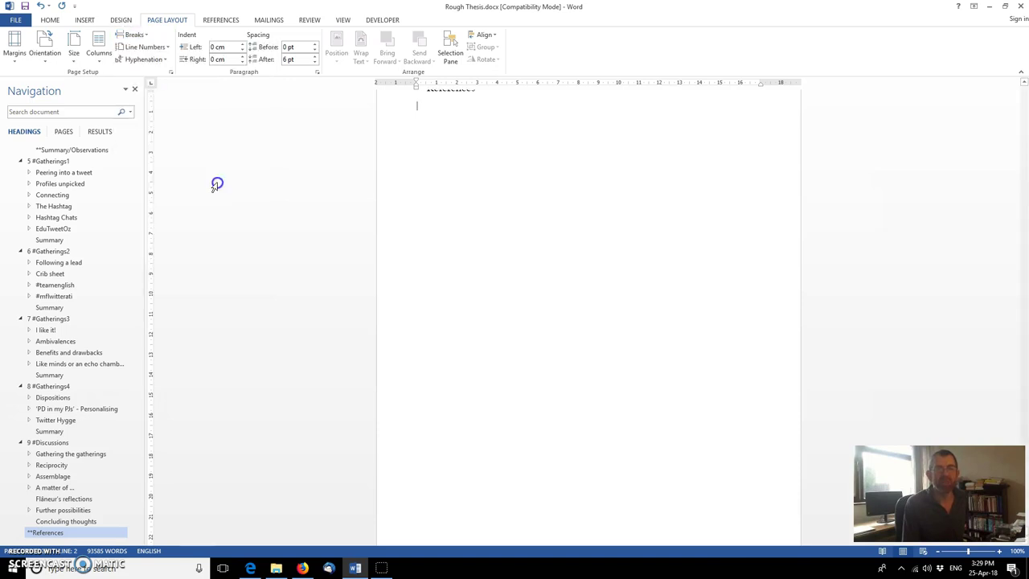
Step: Enter "Appendices" and, on the line below, "Appendix 1" on the new page after the references
scroll(526, 515, down, 1)
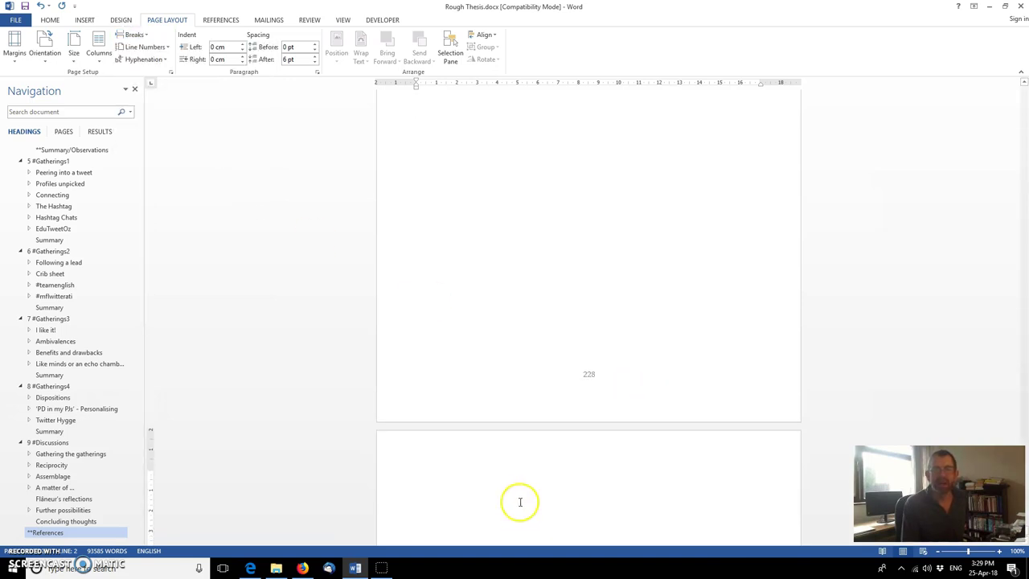
click(480, 433)
text(Appendix 1)
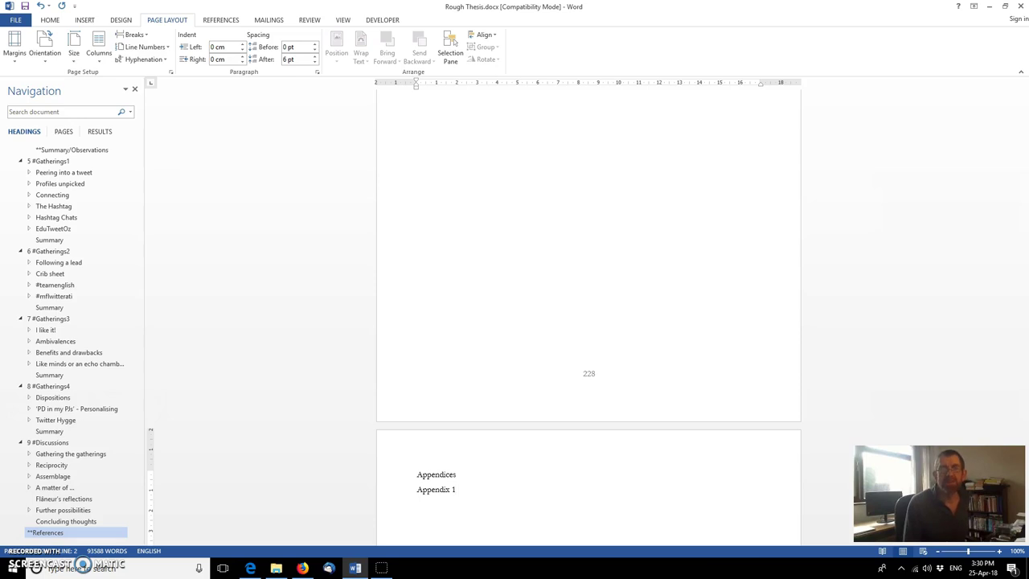
Step: Insert a Next Page section break after Appendix 1 and enter "Appendix 2" on the new page
click(142, 36)
click(158, 176)
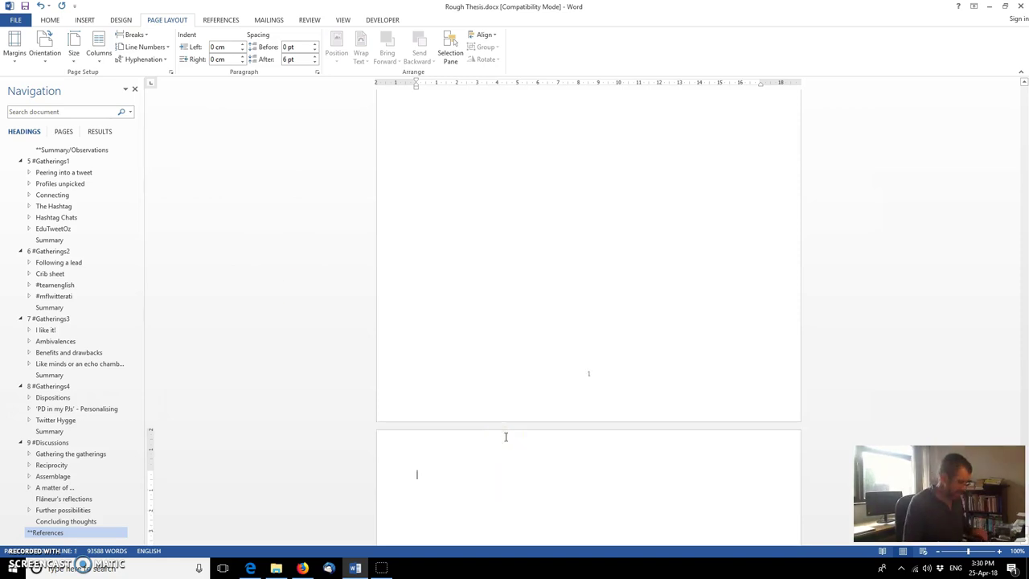
text(Appendix 2)
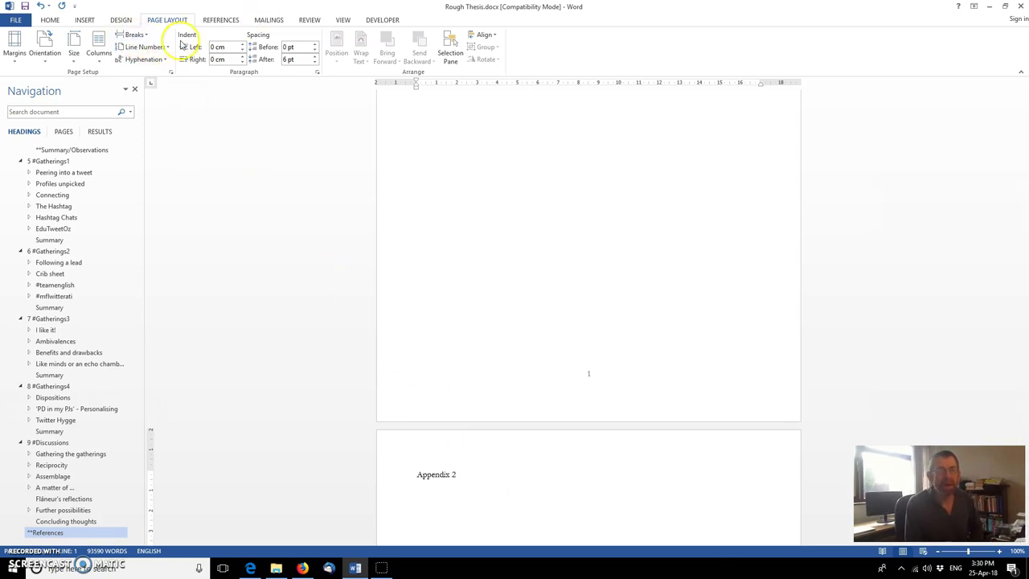
Step: Set the Appendix 2 section to landscape orientation and compare it with the Appendix 1 page
click(15, 60)
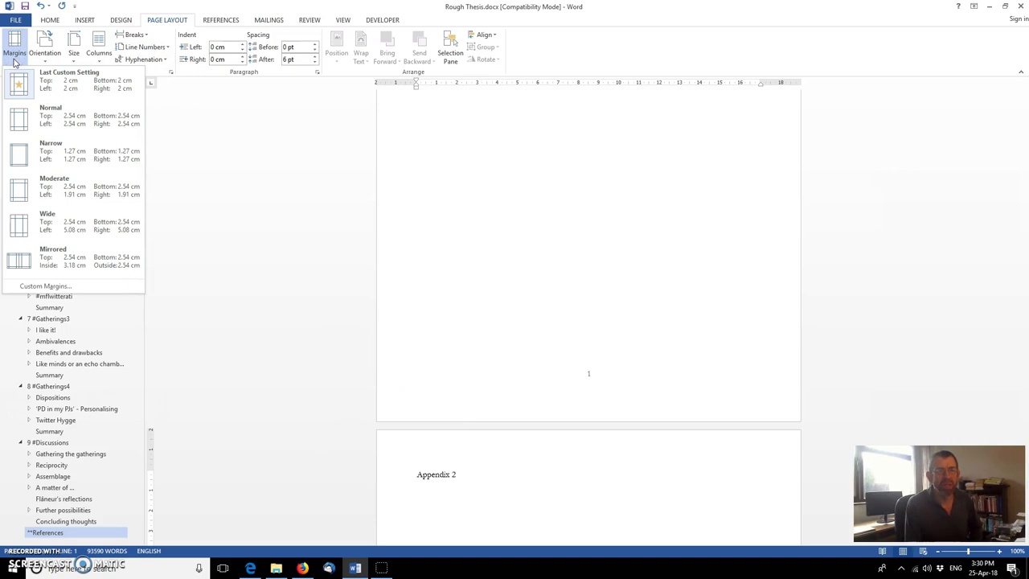
click(46, 55)
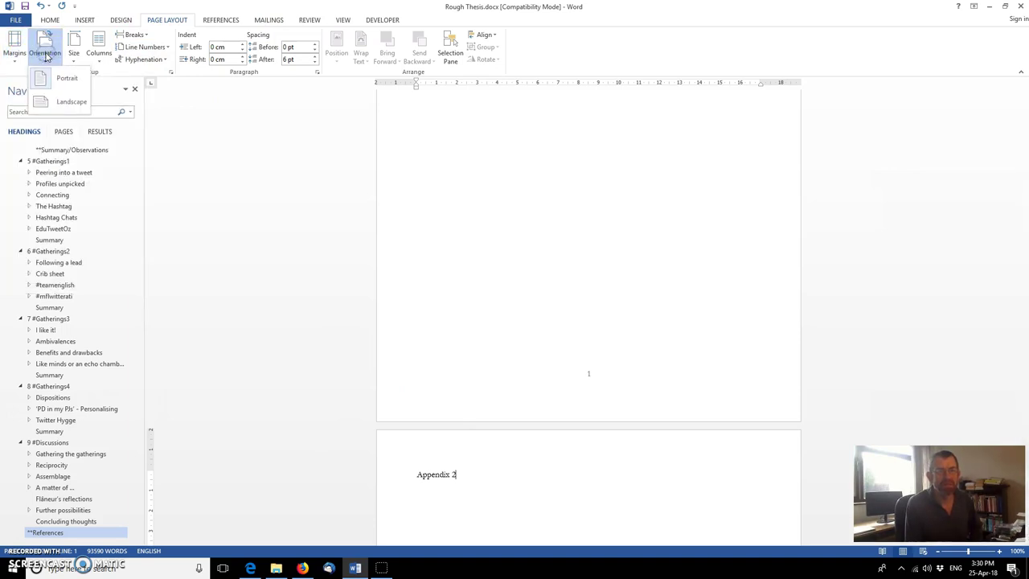
click(20, 62)
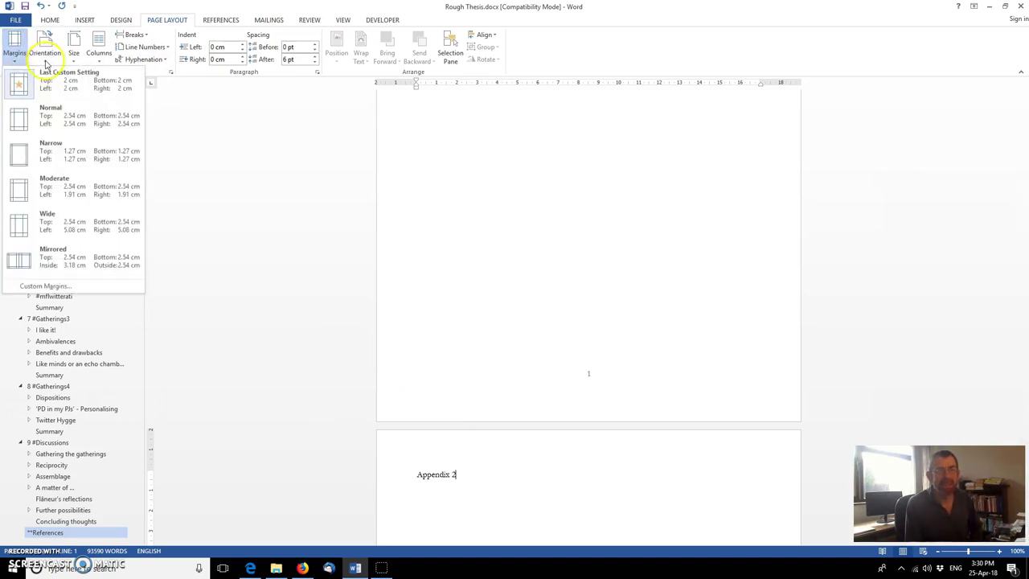
click(46, 55)
click(243, 249)
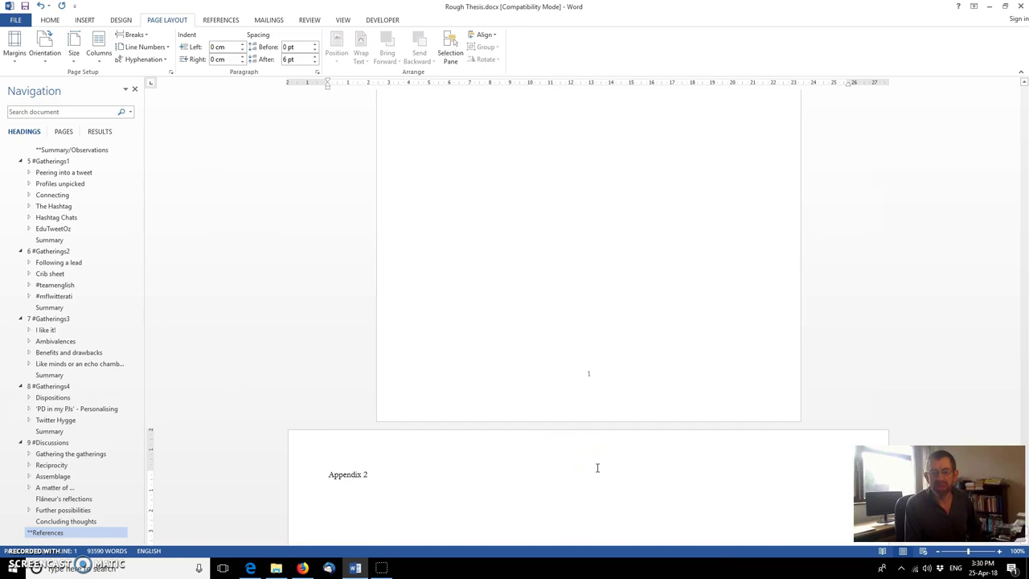
scroll(596, 462, up, 3)
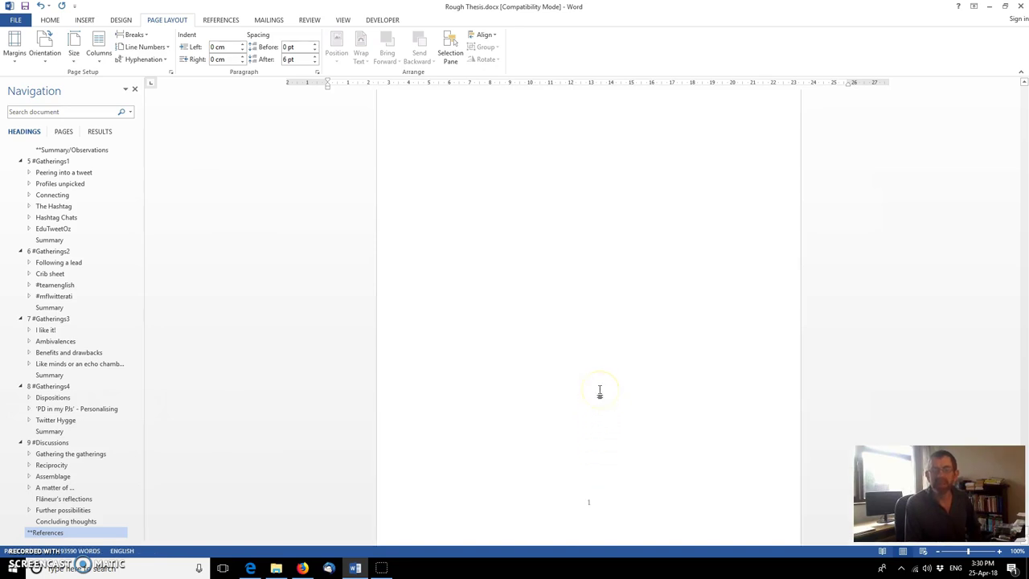
scroll(598, 391, up, 3)
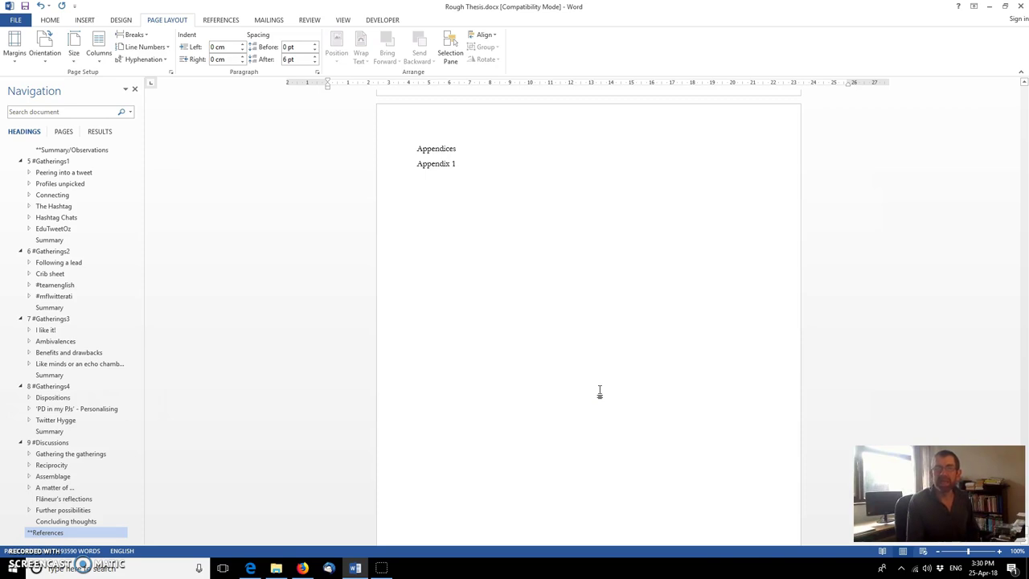
scroll(599, 390, down, 8)
Step: Insert a Next Page section break after the Appendix 2 text
click(514, 391)
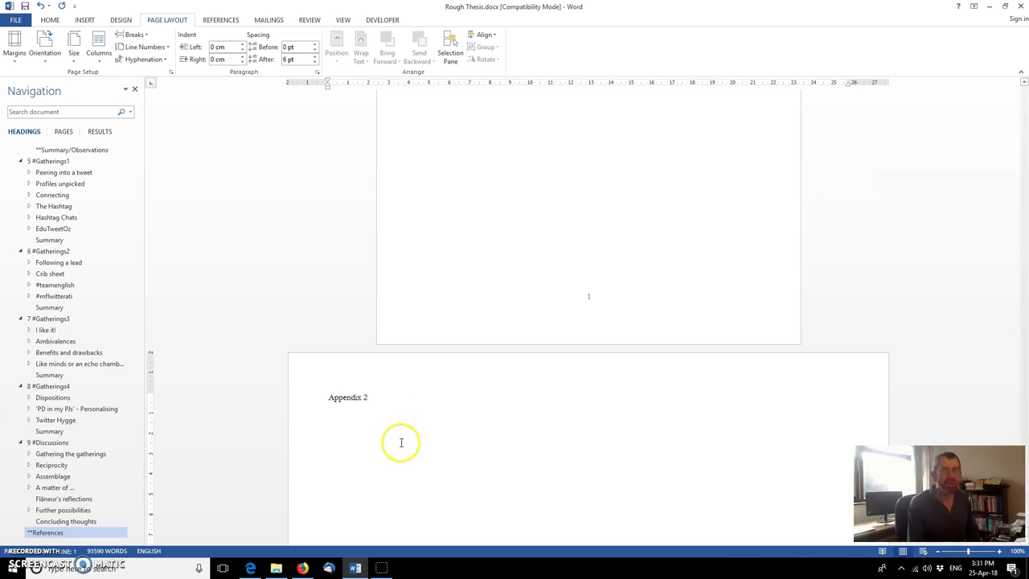
click(131, 36)
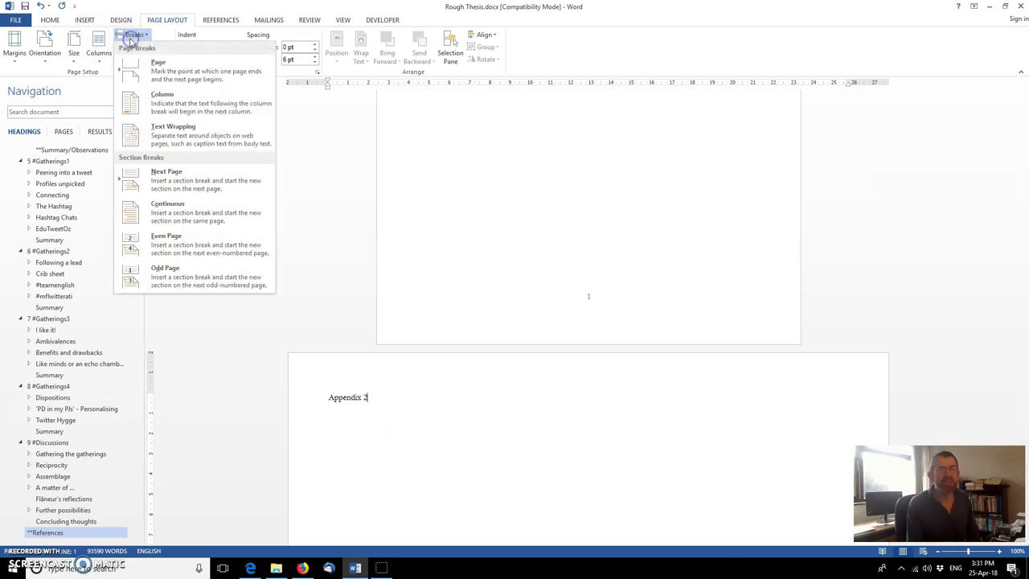
click(188, 182)
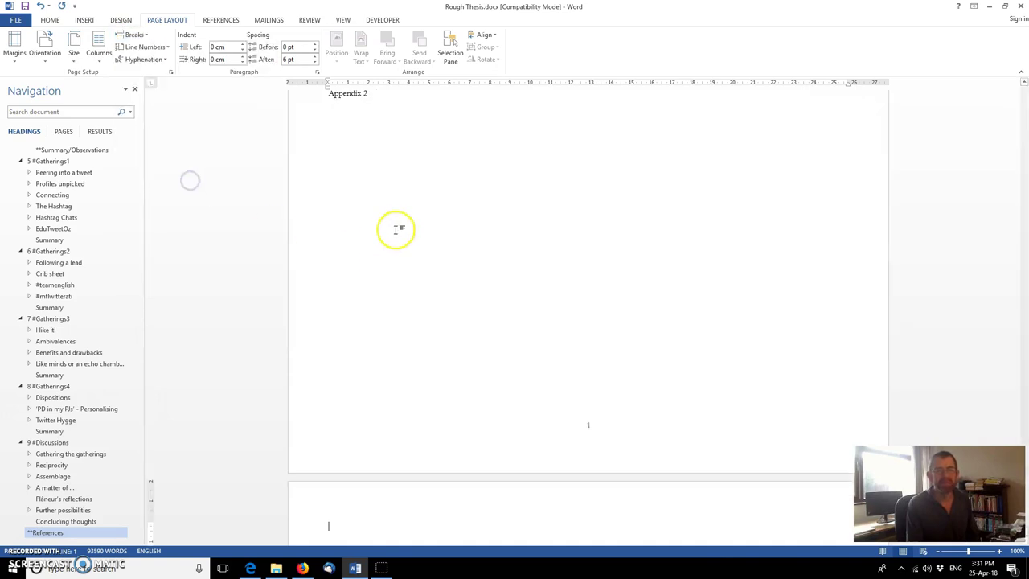
scroll(338, 321, down, 3)
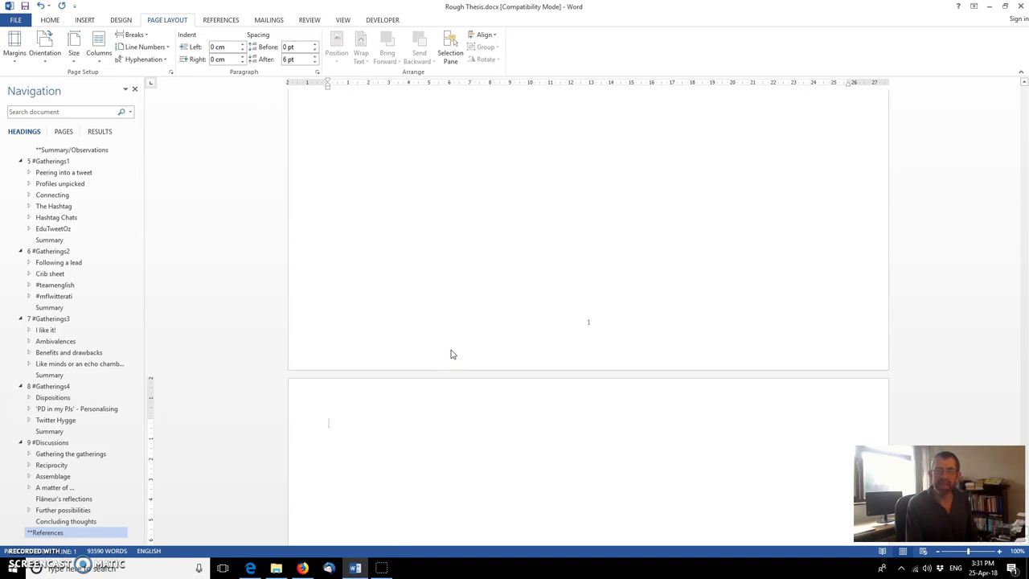
Step: Enter "Appendix 3" on the new page and set its section to portrait orientation
text(Appendi)
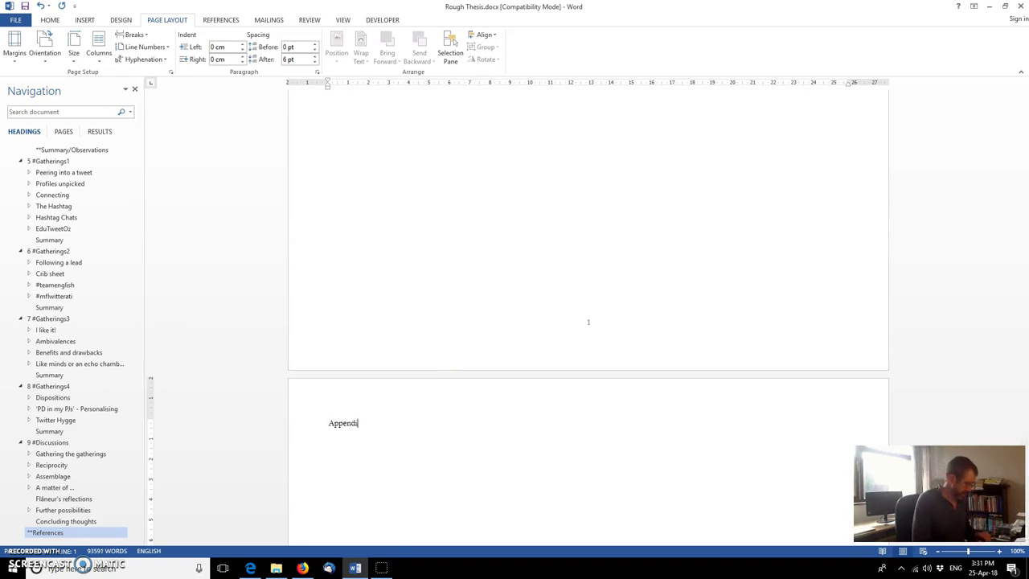
text(x 3)
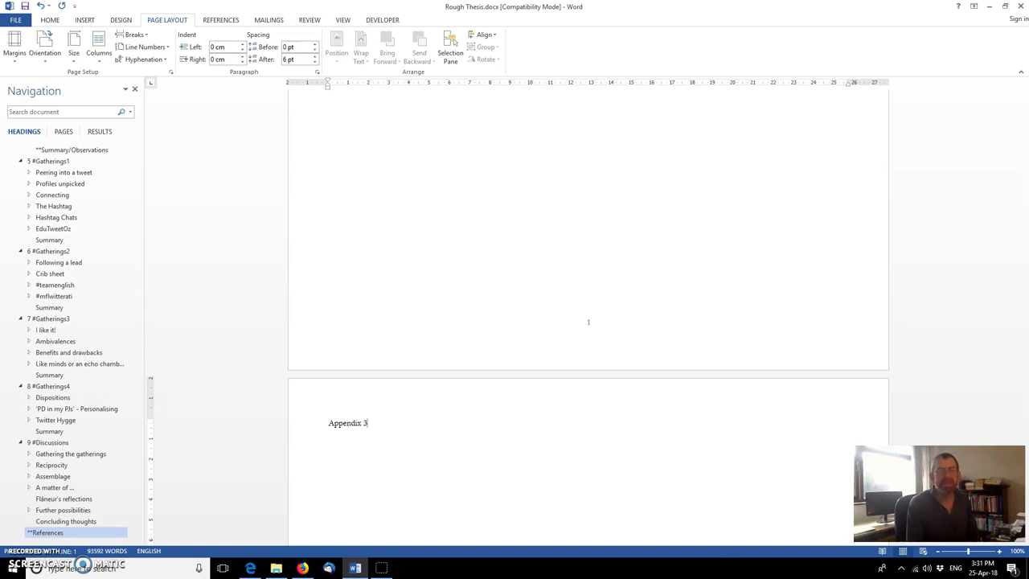
click(35, 58)
click(39, 69)
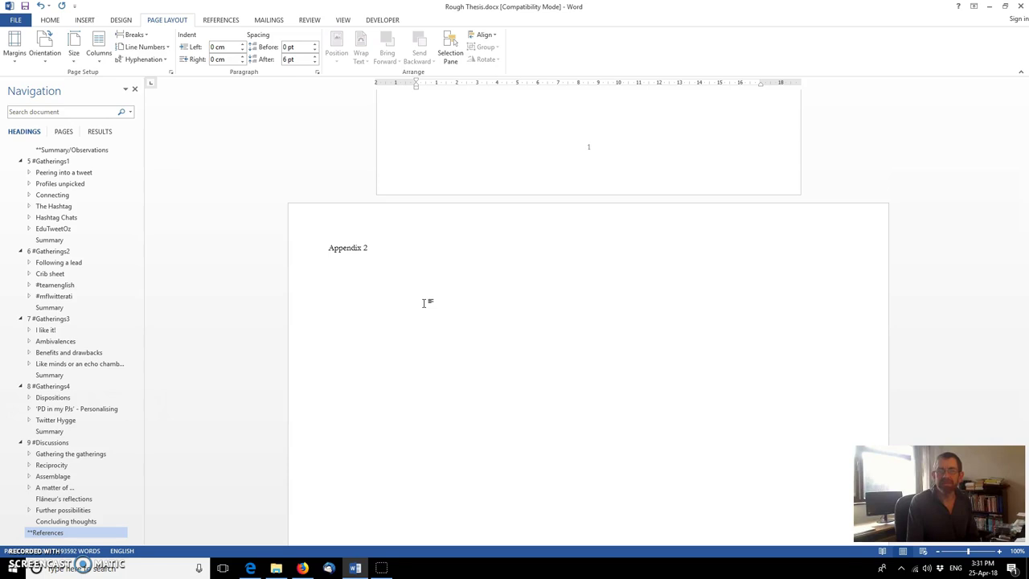
Step: Add two page breaks after the Appendix 2 text to extend its landscape section with extra pages
click(385, 256)
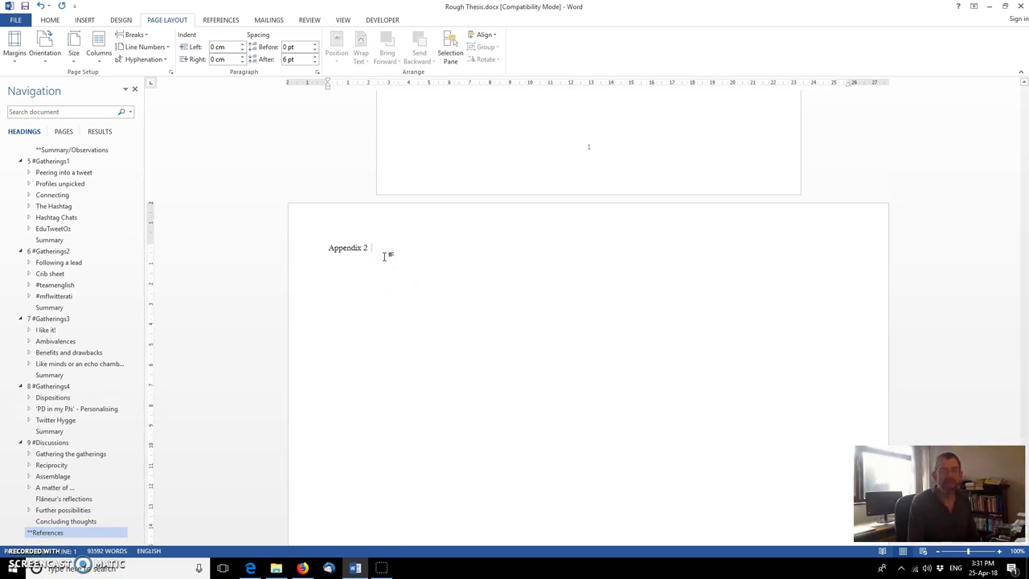
click(131, 35)
click(161, 70)
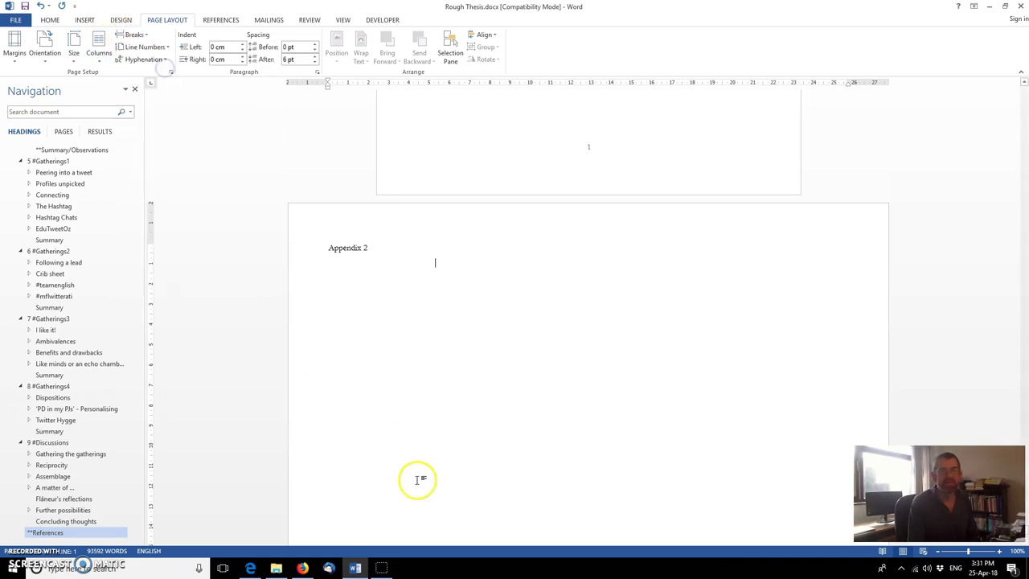
scroll(421, 466, down, 6)
scroll(399, 153, up, 2)
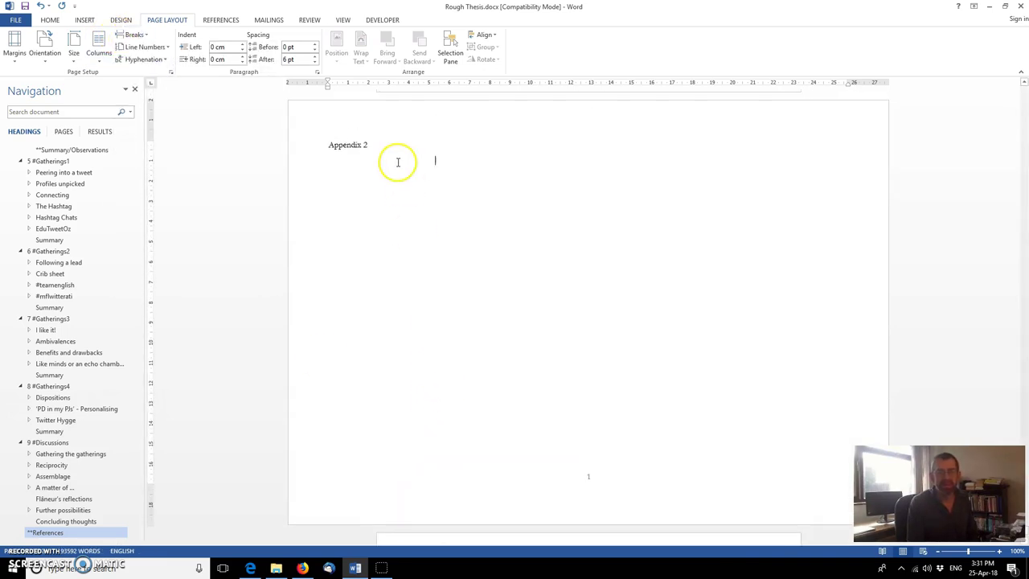
click(132, 35)
click(153, 71)
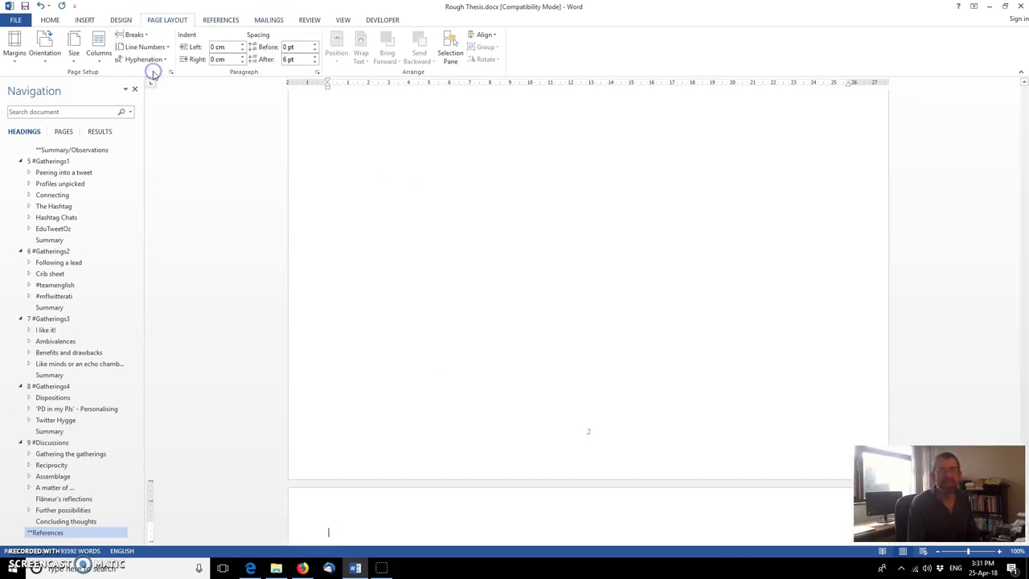
Step: Examine the orientation and footer page numbers of the pages from Appendix 2 through Appendix 3
scroll(423, 442, down, 4)
scroll(424, 442, up, 10)
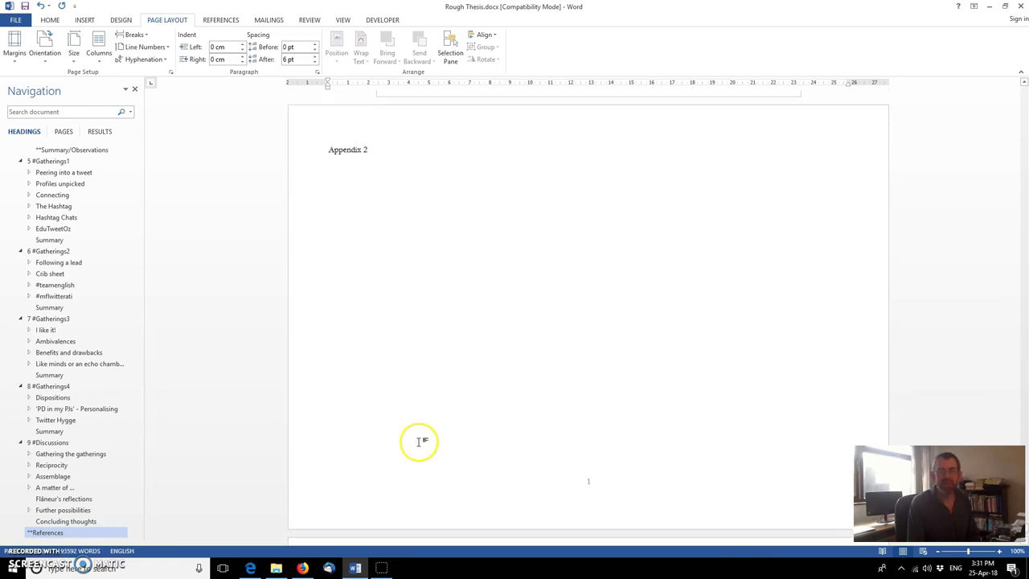
scroll(397, 322, down, 4)
scroll(410, 352, down, 10)
scroll(418, 364, down, 3)
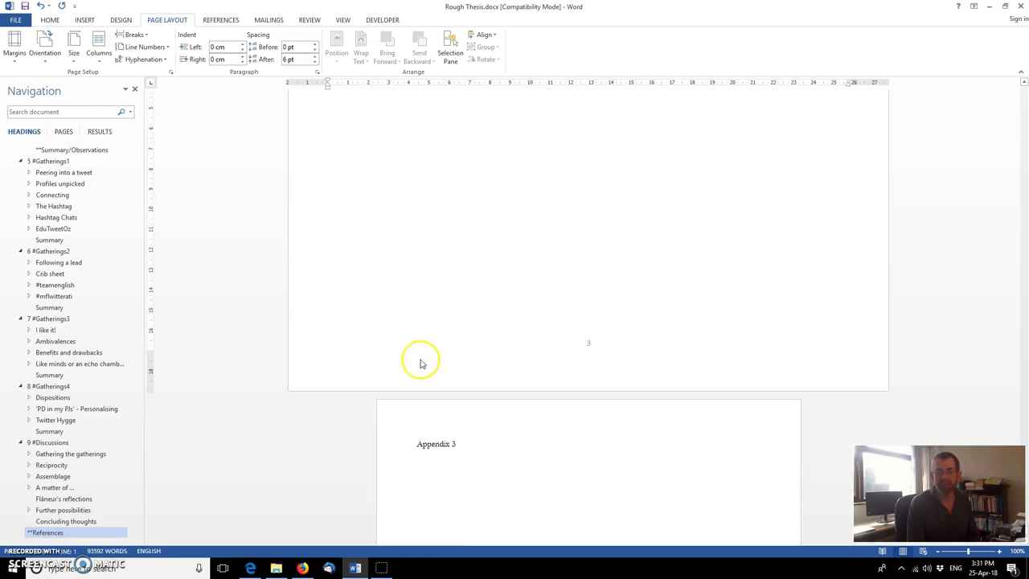
scroll(550, 441, down, 2)
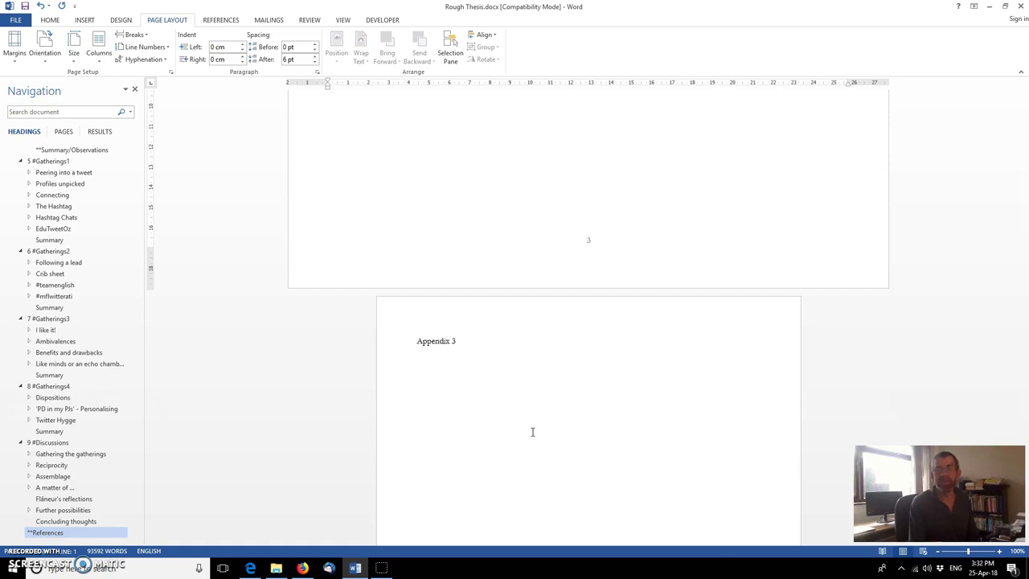
scroll(620, 268, up, 3)
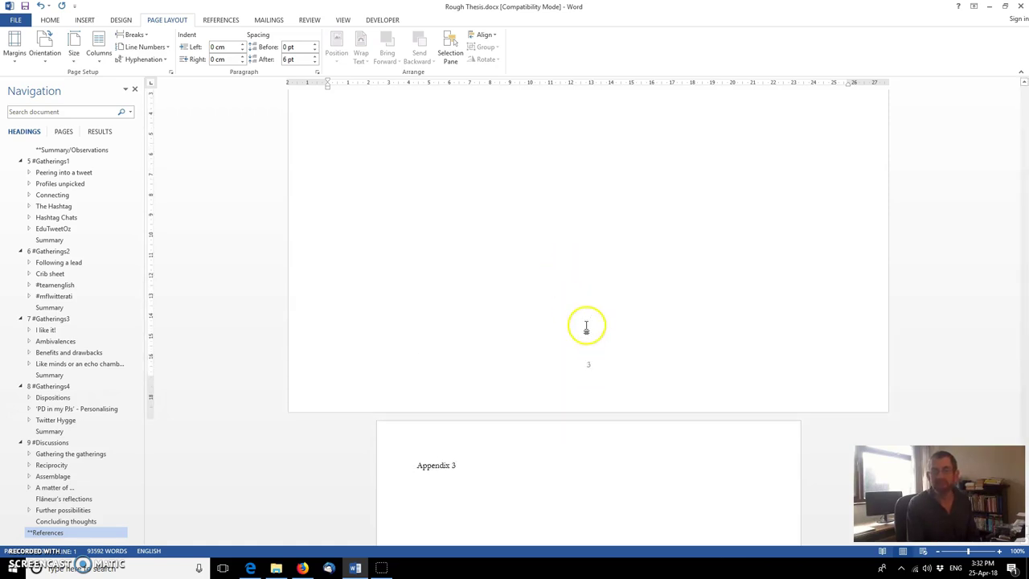
Step: Check how the footer page numbers run across the Appendix 1 page and the landscape pages of Appendix 2
scroll(586, 326, up, 12)
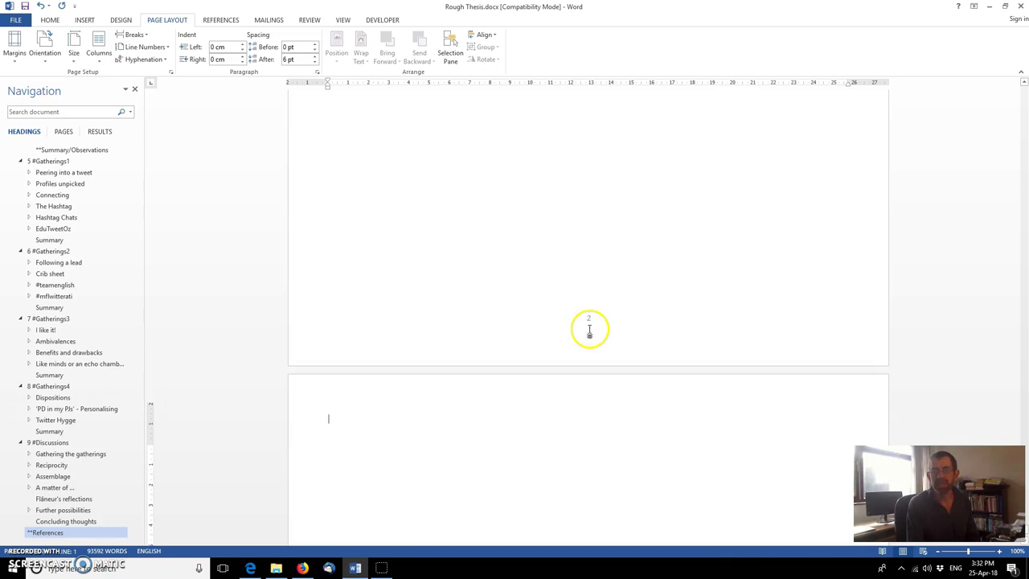
scroll(589, 329, up, 20)
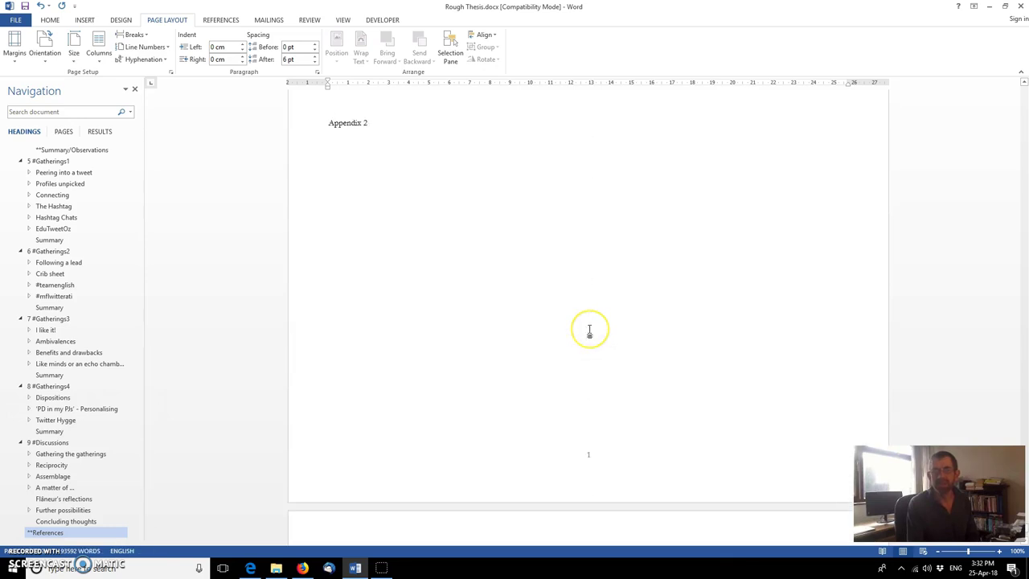
scroll(589, 329, up, 5)
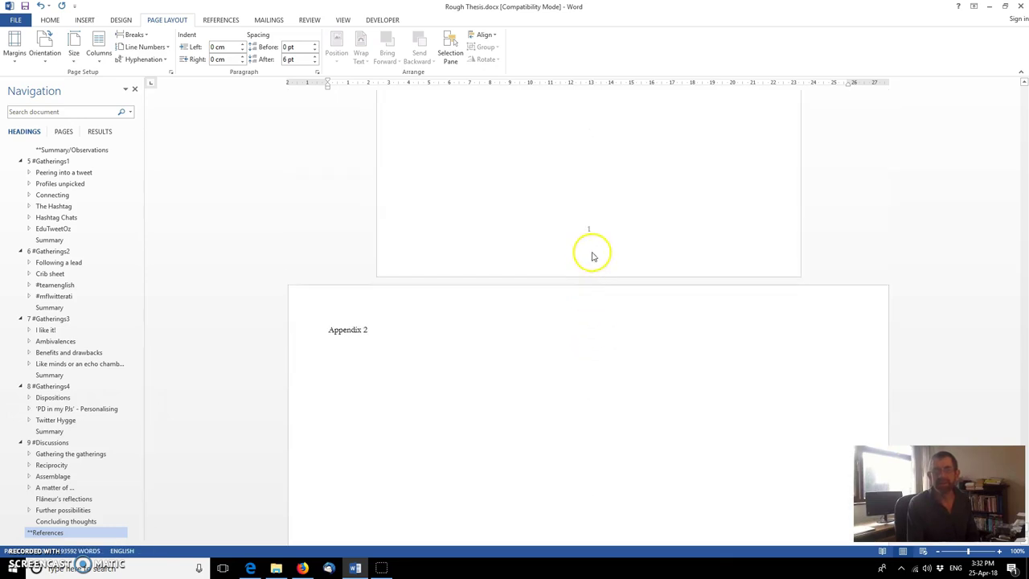
scroll(591, 255, up, 11)
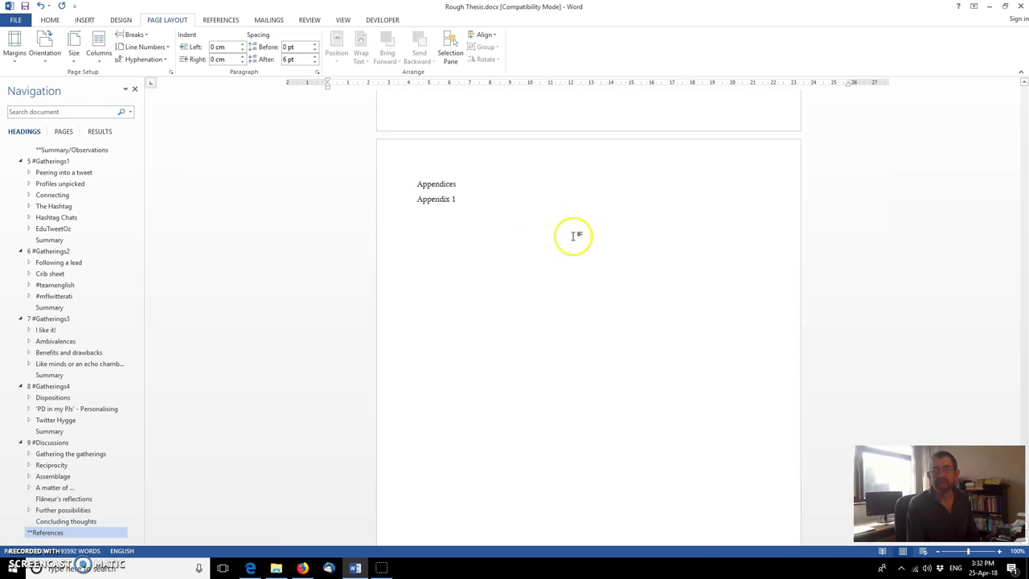
scroll(642, 361, up, 11)
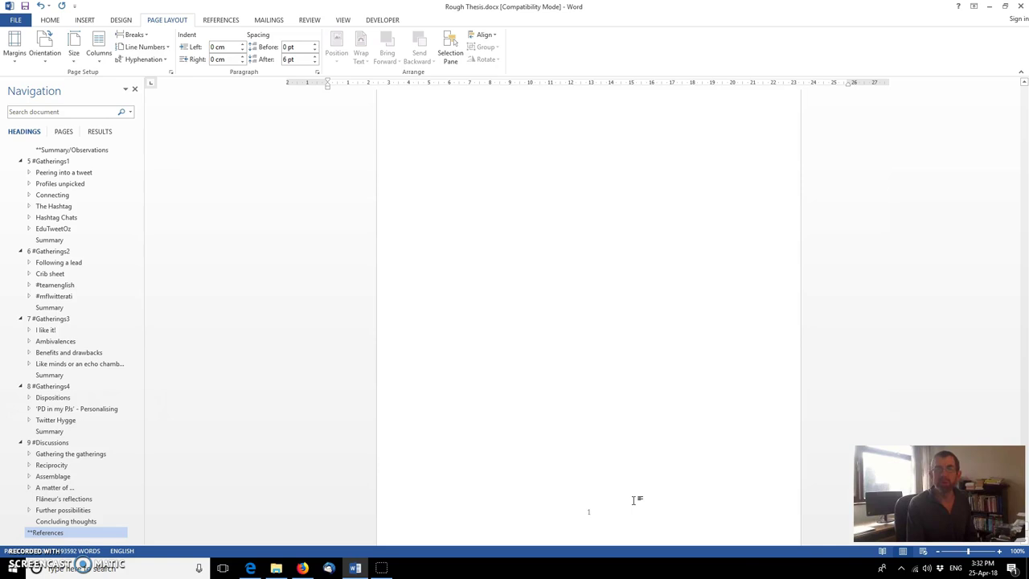
scroll(633, 500, down, 4)
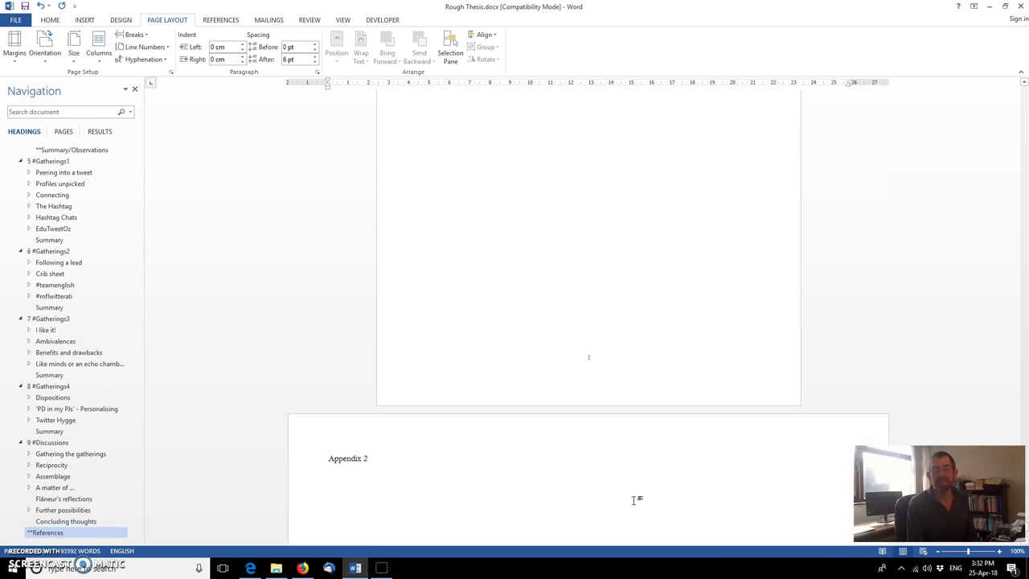
scroll(625, 479, down, 4)
scroll(625, 480, down, 7)
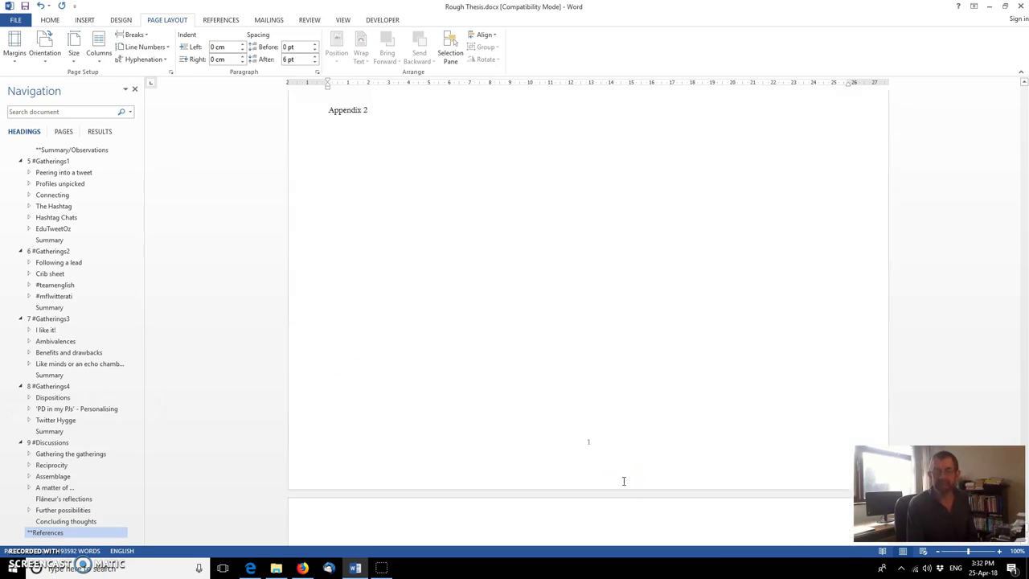
scroll(609, 385, down, 15)
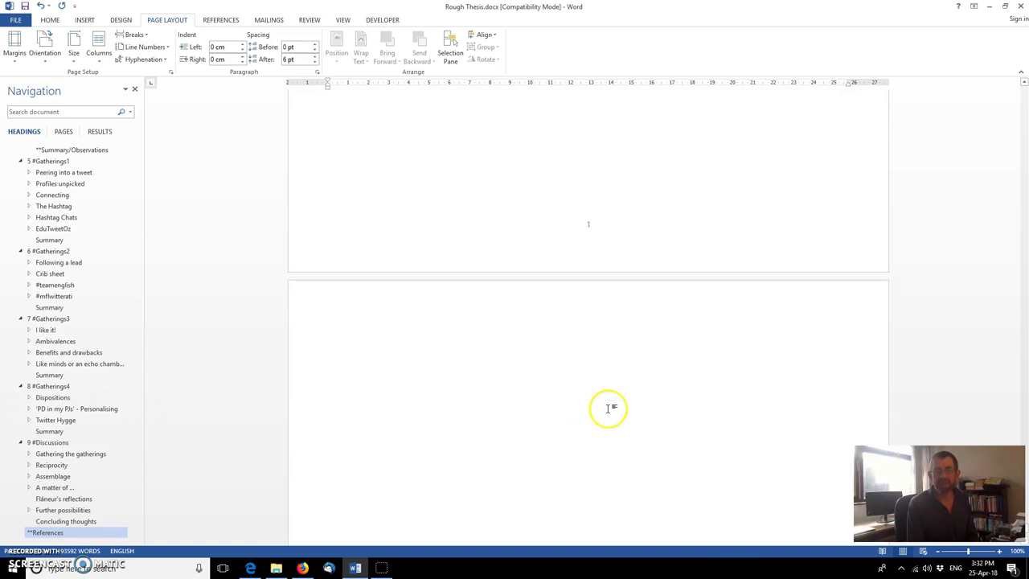
scroll(610, 416, down, 6)
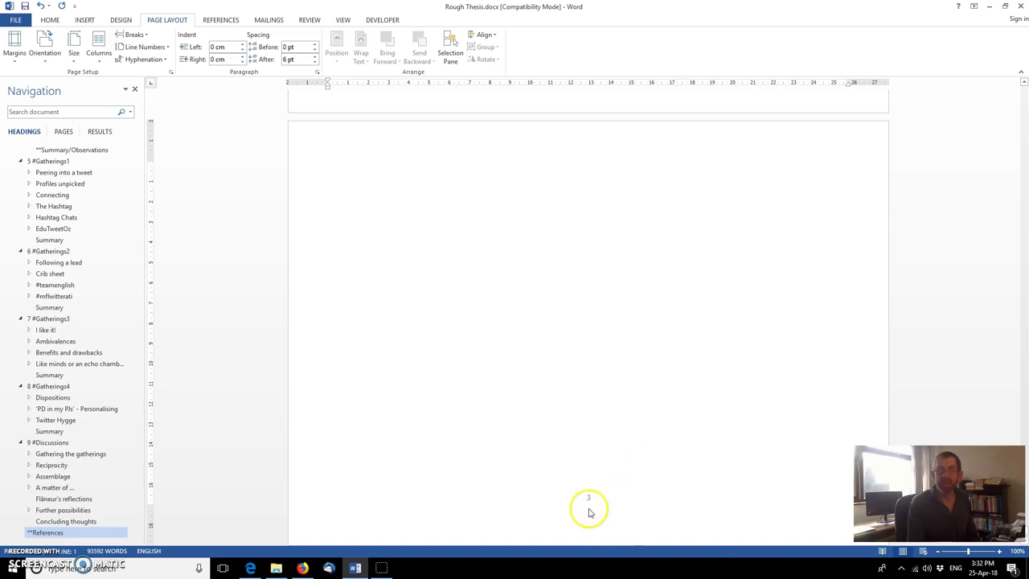
scroll(532, 399, up, 7)
scroll(531, 396, up, 1)
scroll(531, 396, down, 3)
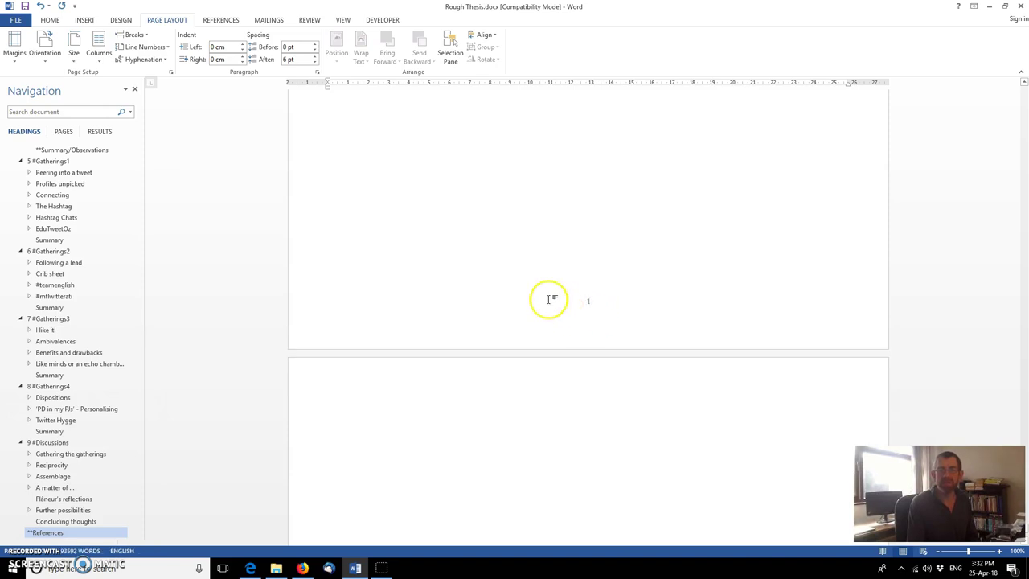
scroll(546, 299, down, 3)
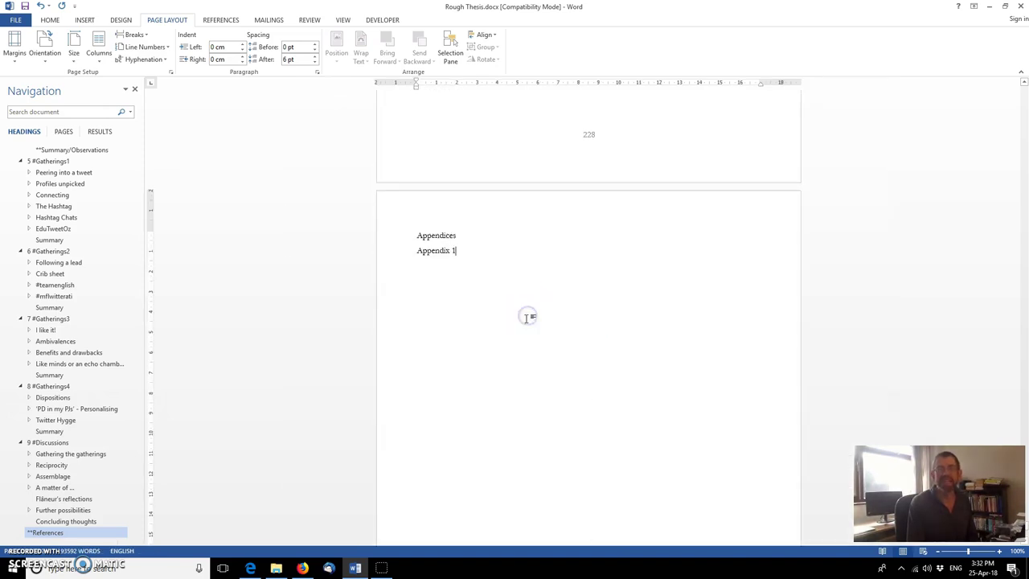
Step: Set the page numbering of the Appendix 1 section to continue from the previous section
click(87, 21)
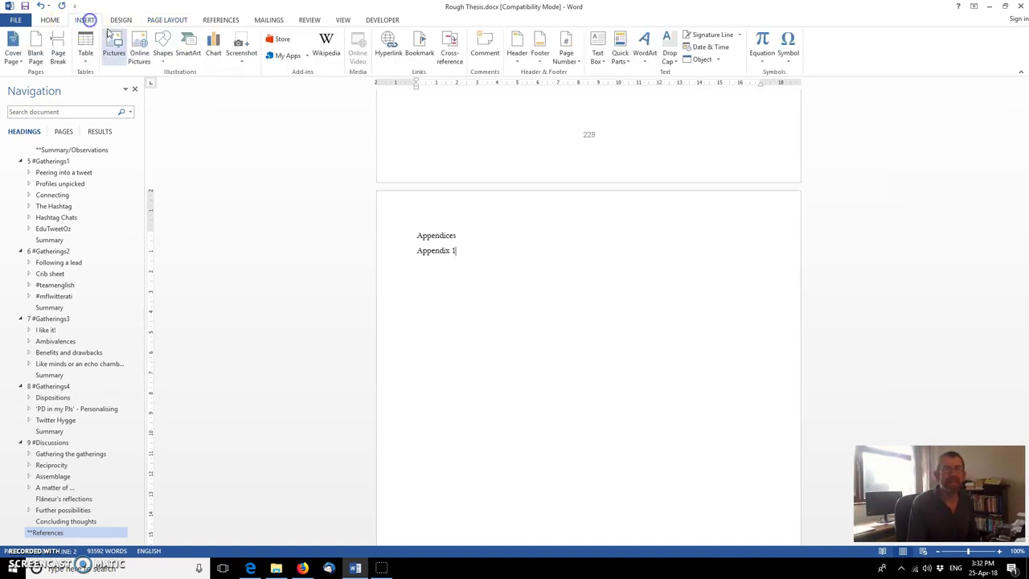
click(566, 57)
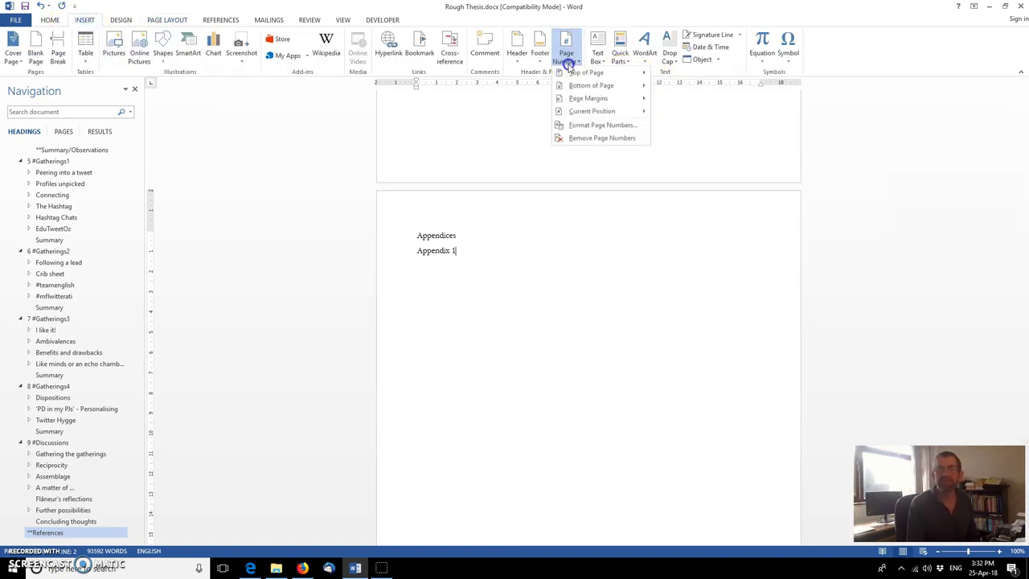
click(599, 126)
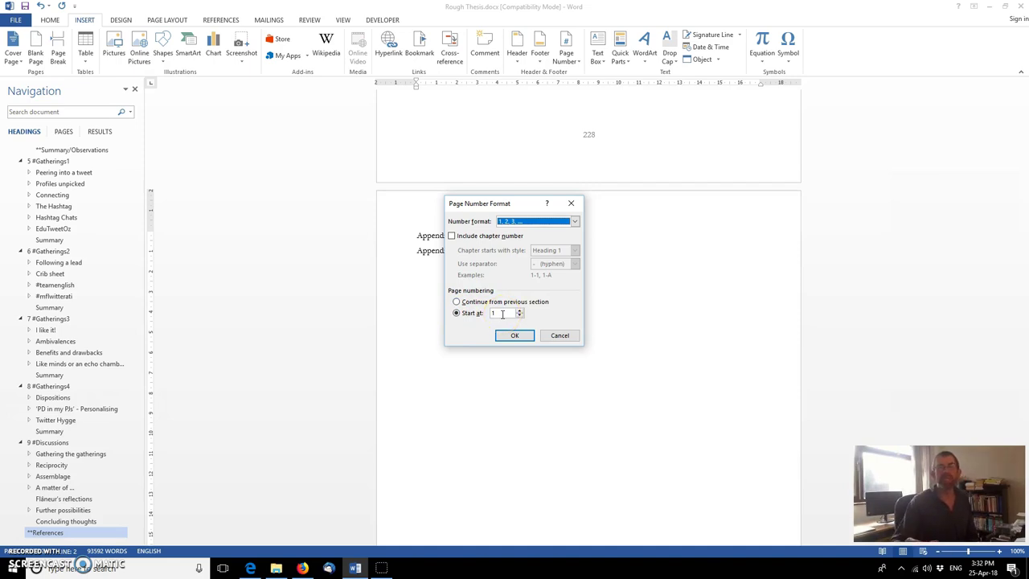
click(459, 302)
click(502, 335)
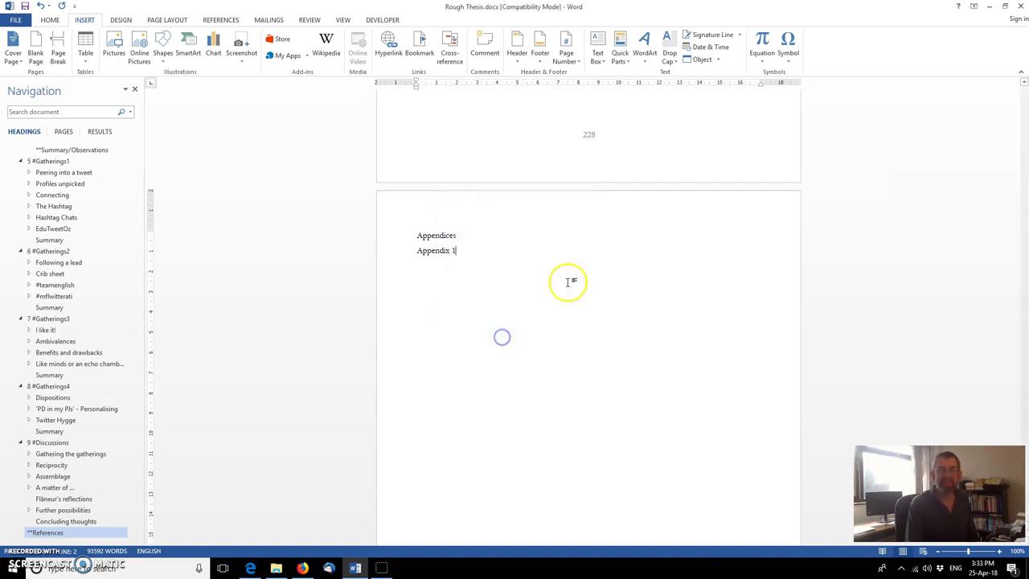
scroll(580, 191, down, 8)
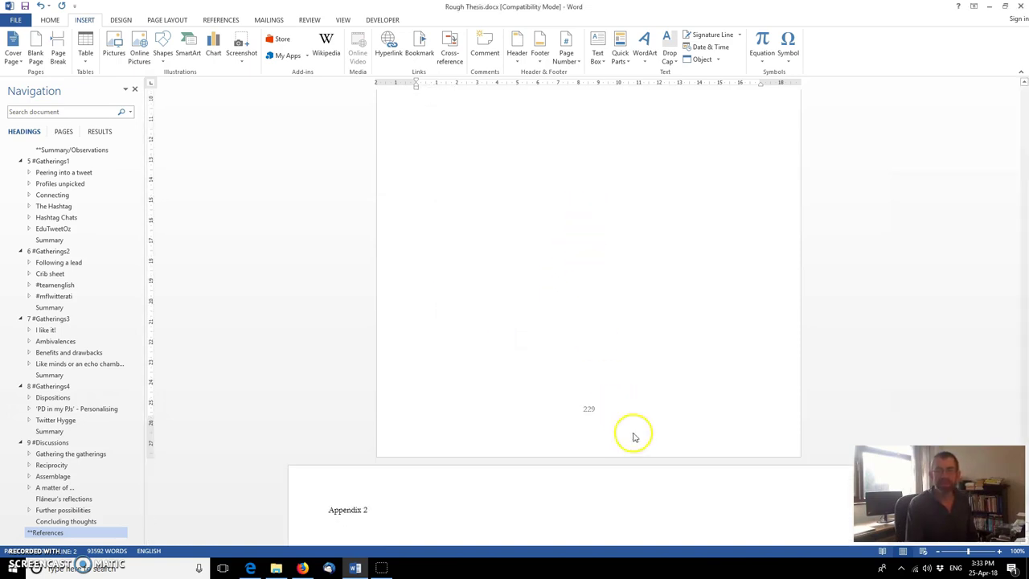